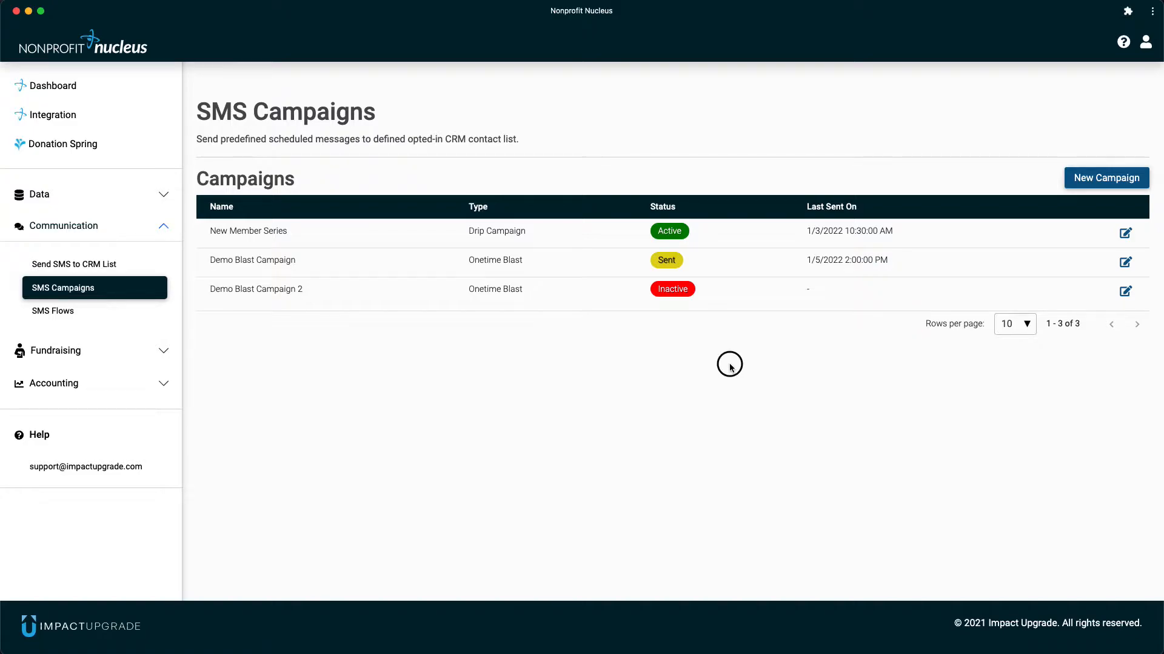
- Start a new SMS campaign named "Impact Campaign" and set its type to Drip Campaign
click(1081, 182)
scroll(817, 347, down, 3)
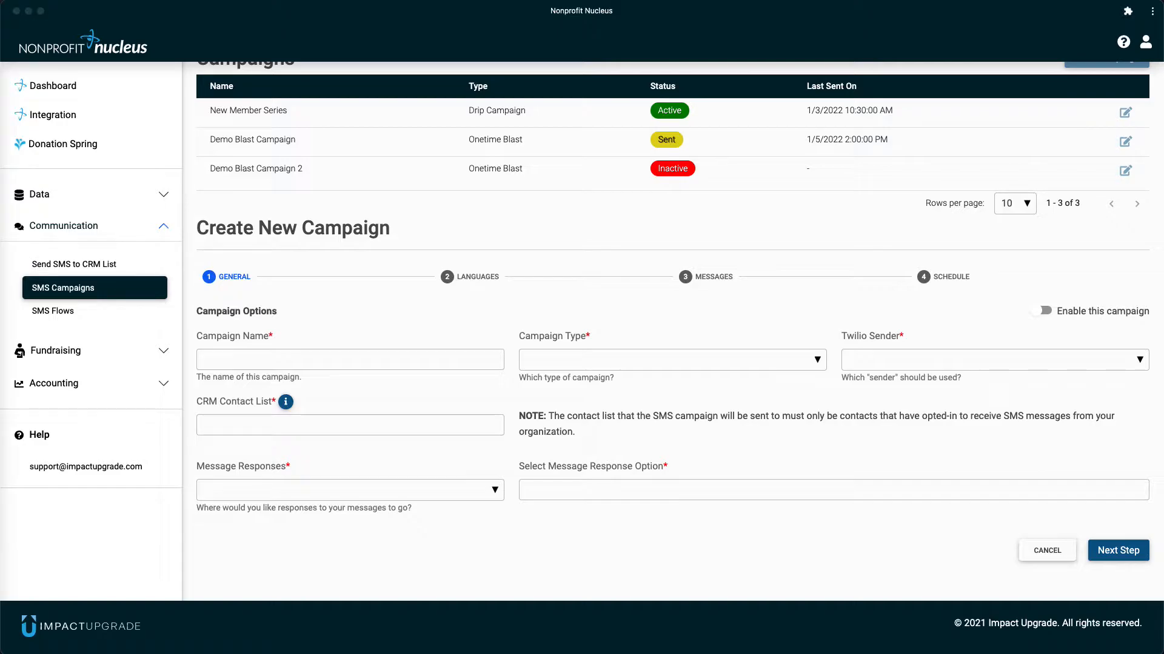
click(283, 358)
text(Impact Campaign)
click(577, 367)
click(586, 410)
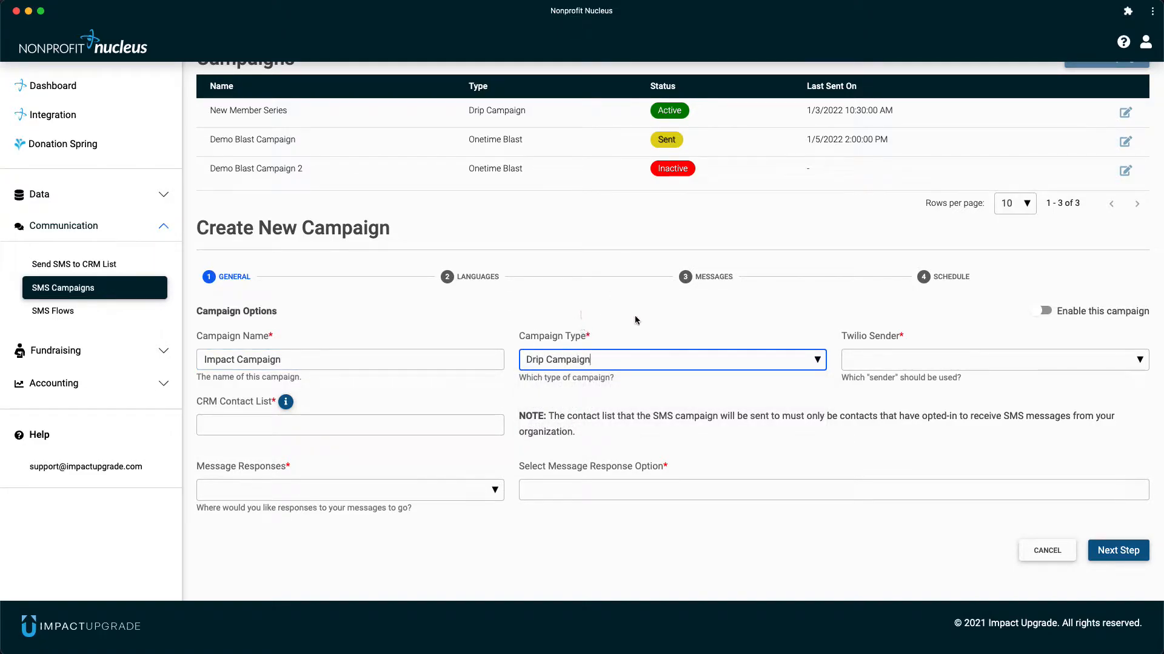
- Choose the first Twilio sender and enter 00O5500000X29TXAAZ as the CRM contact list
click(873, 363)
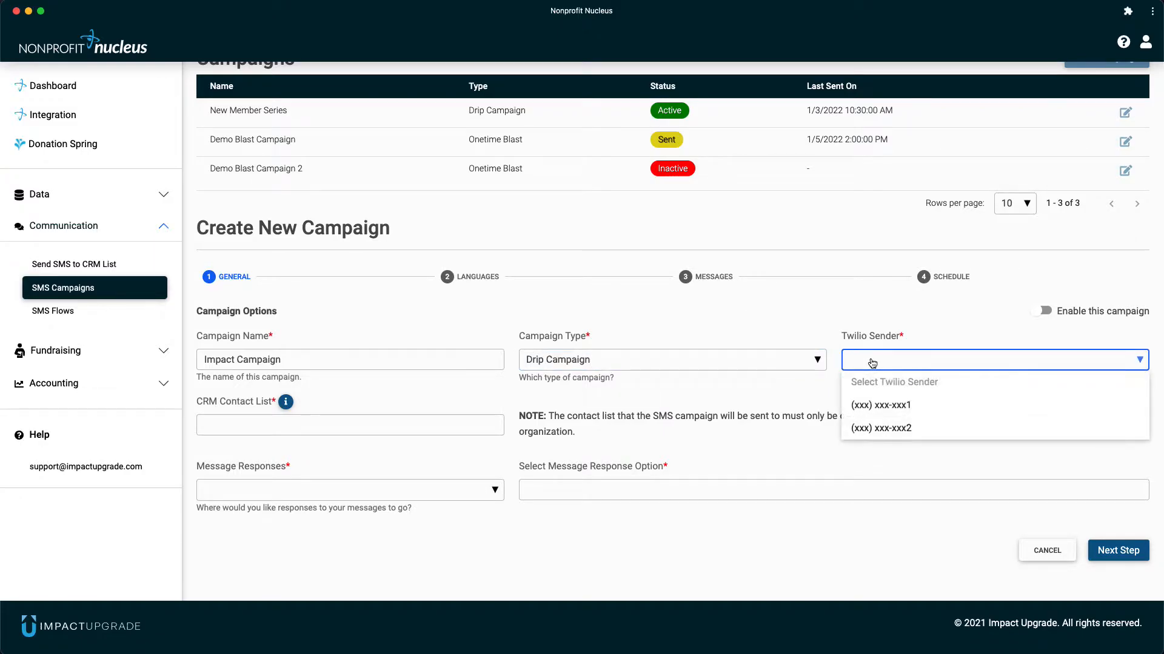
click(880, 410)
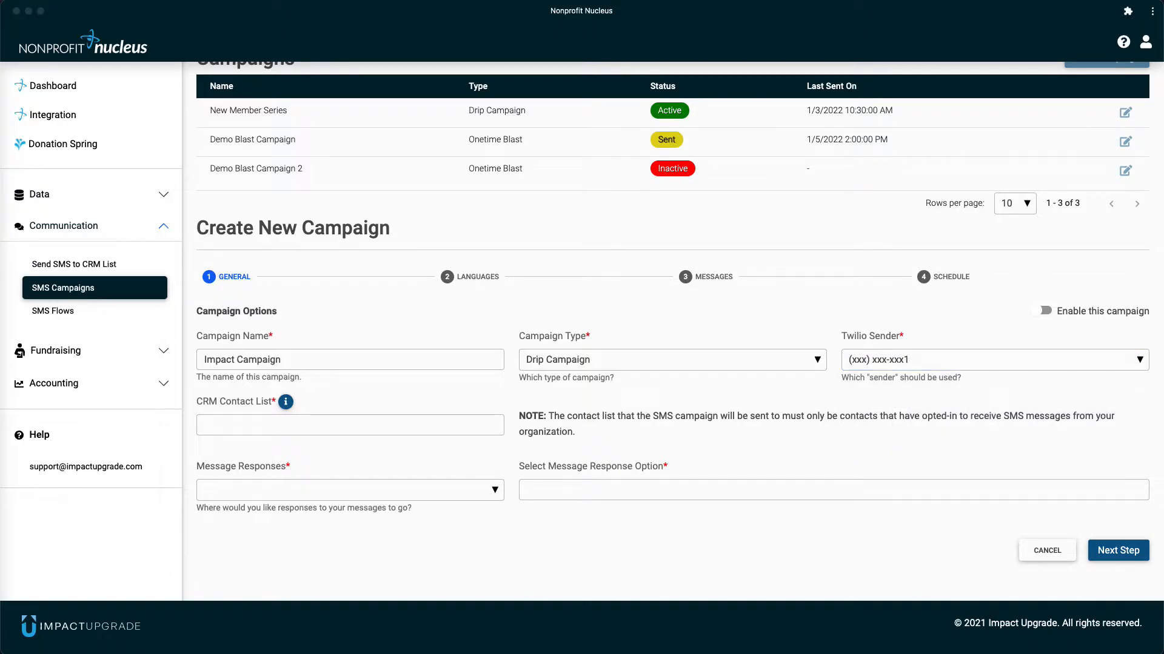
click(292, 423)
text(00O5500000X29TXAAZ)
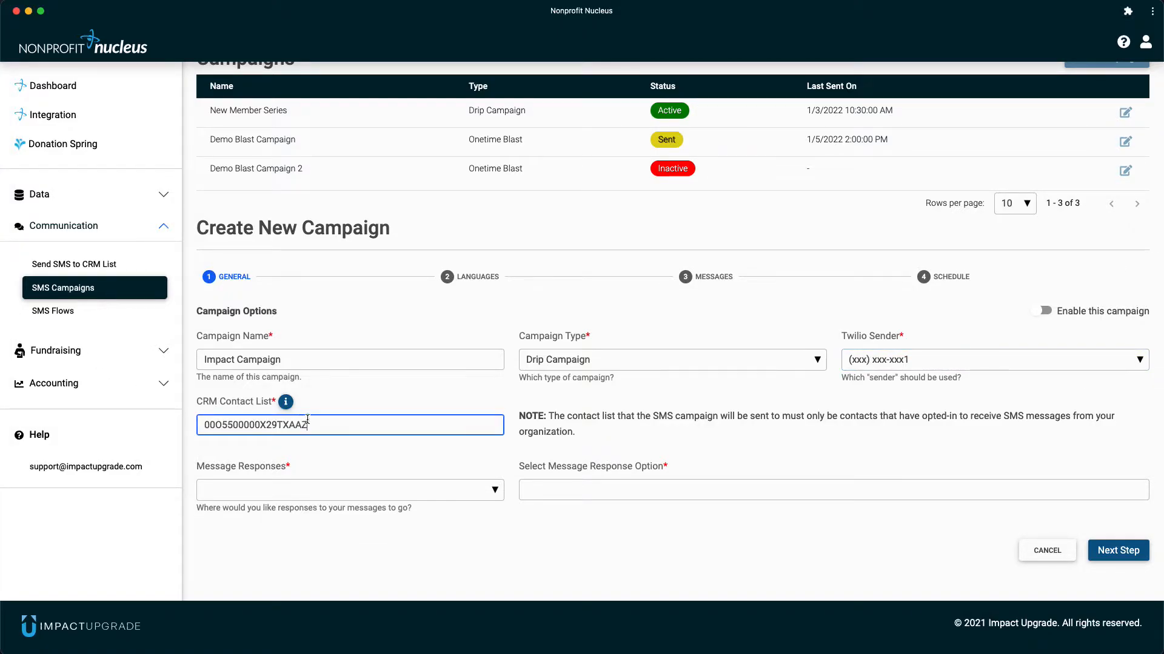
click(359, 397)
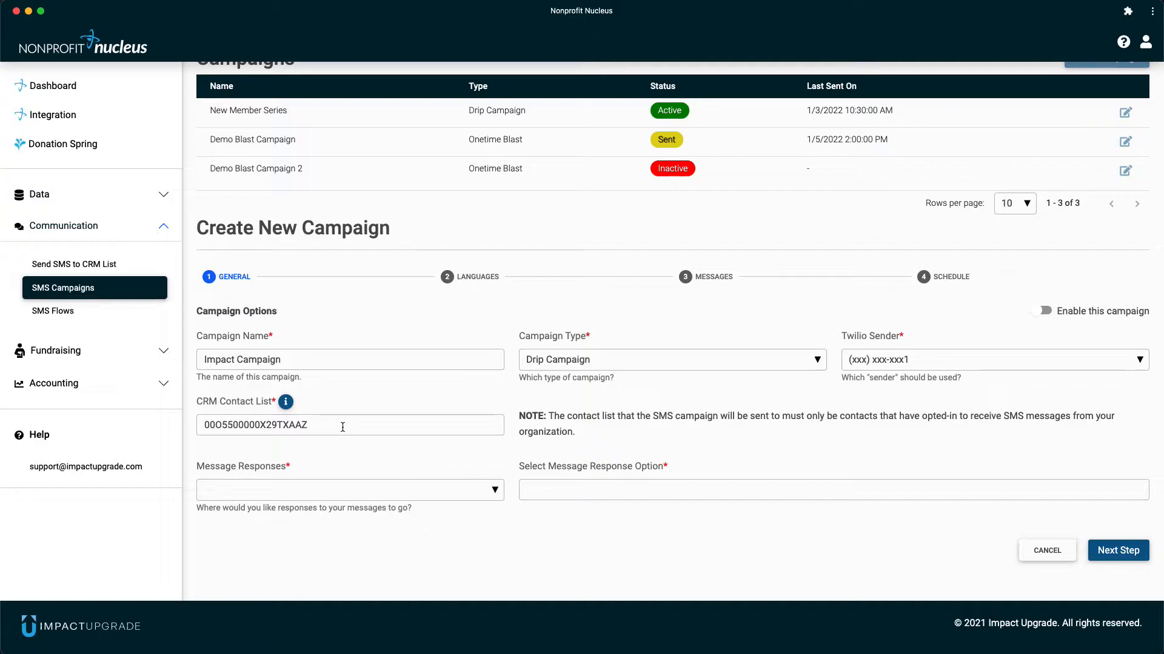
drag(518, 416, 575, 438)
click(591, 436)
- Set the campaign's message responses to go to a CRM Task
click(382, 491)
scroll(376, 532, down, 1)
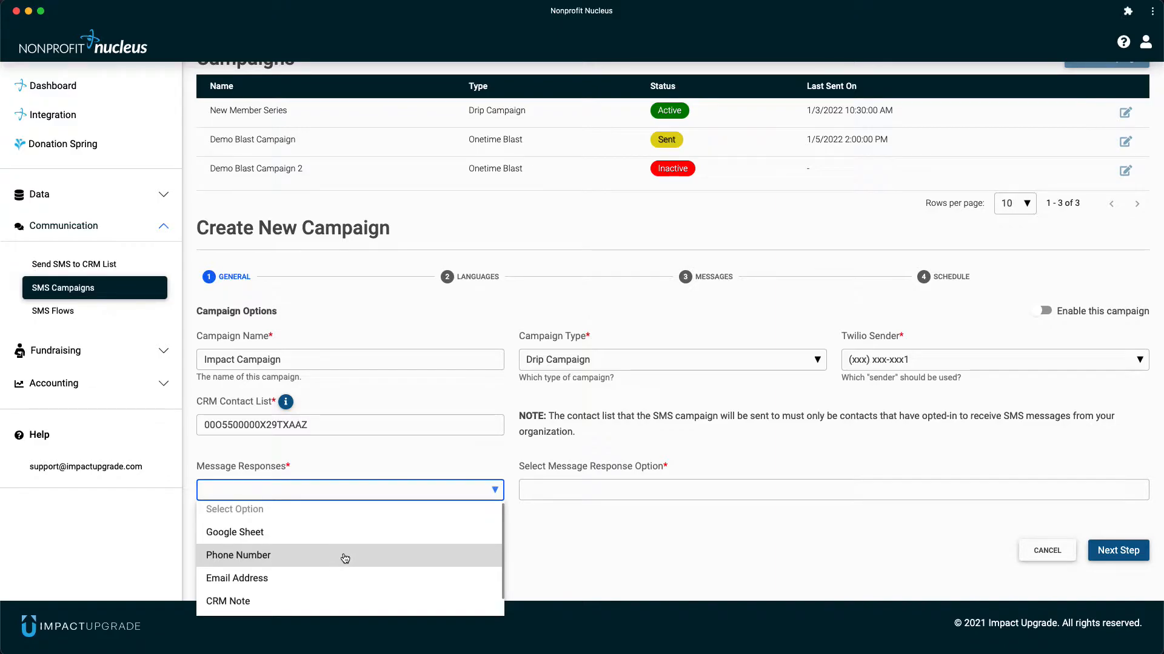
scroll(345, 558, down, 1)
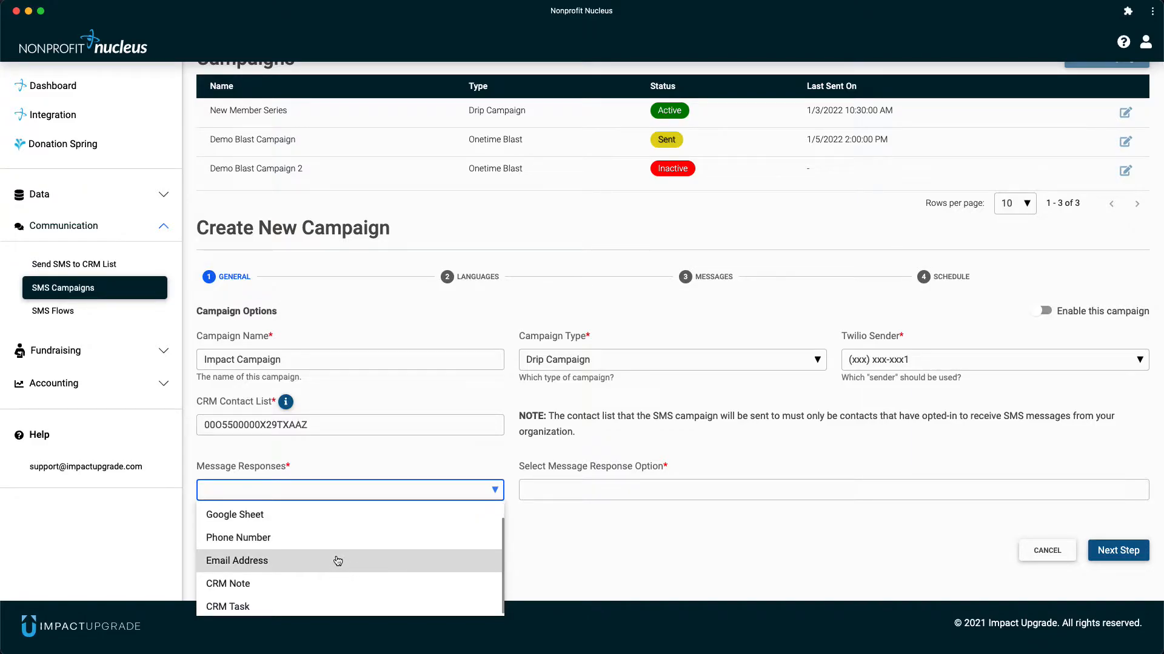
scroll(338, 562, down, 1)
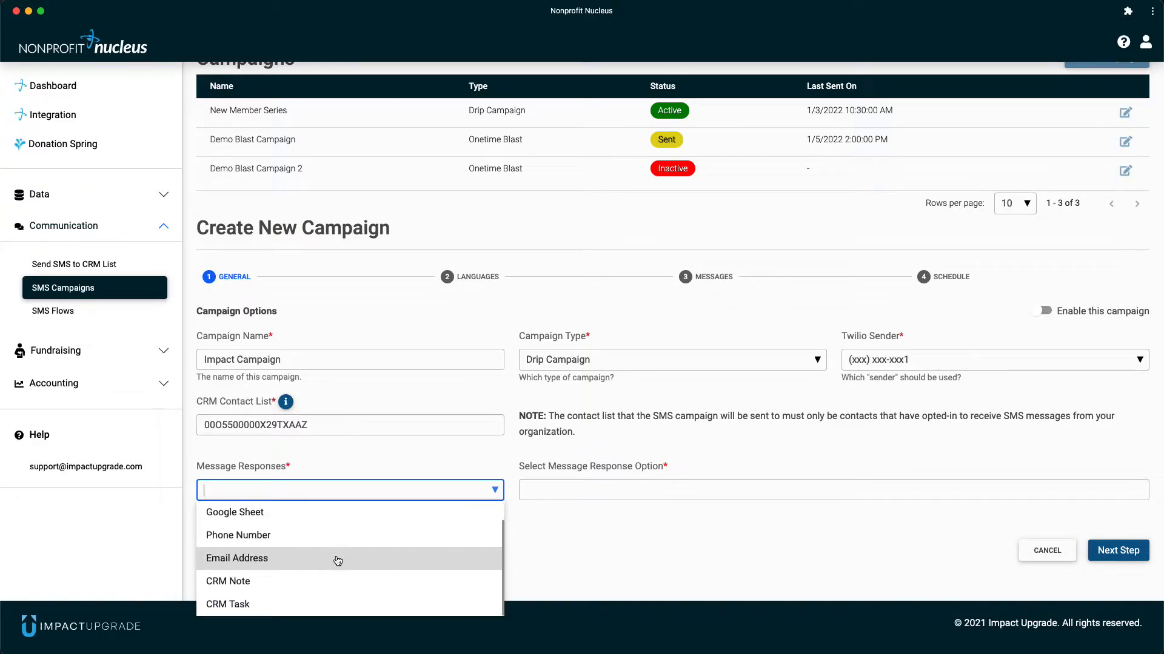
click(300, 606)
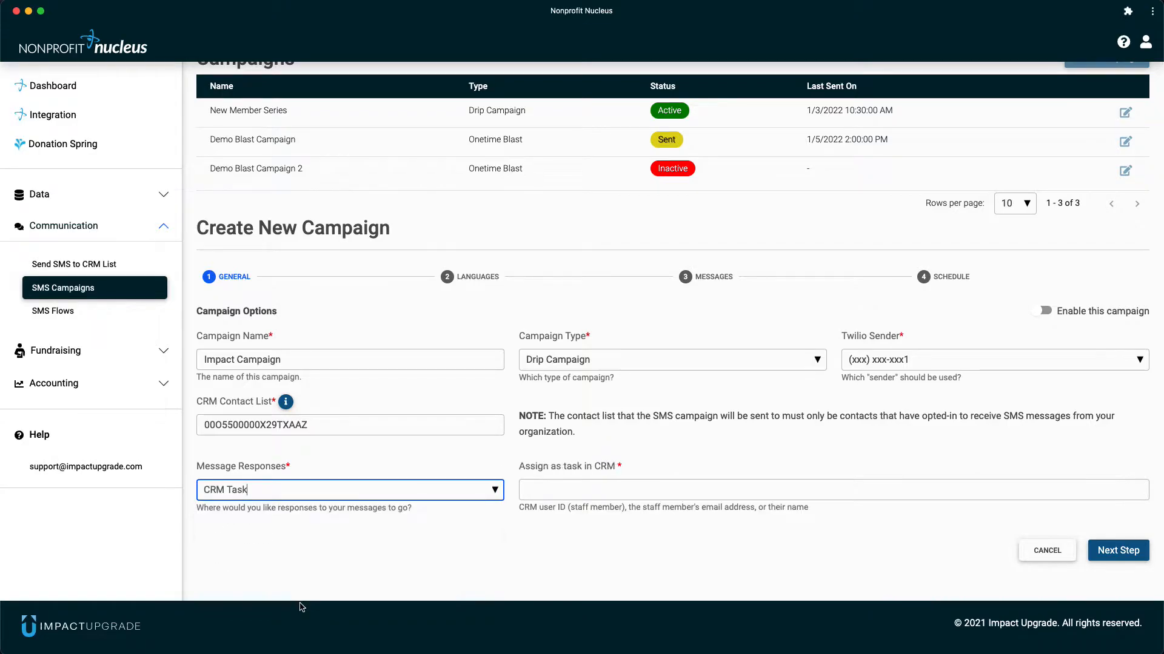
- Assign the CRM task to the staff member by full name and proceed to the Languages stage
key(super+Tab)
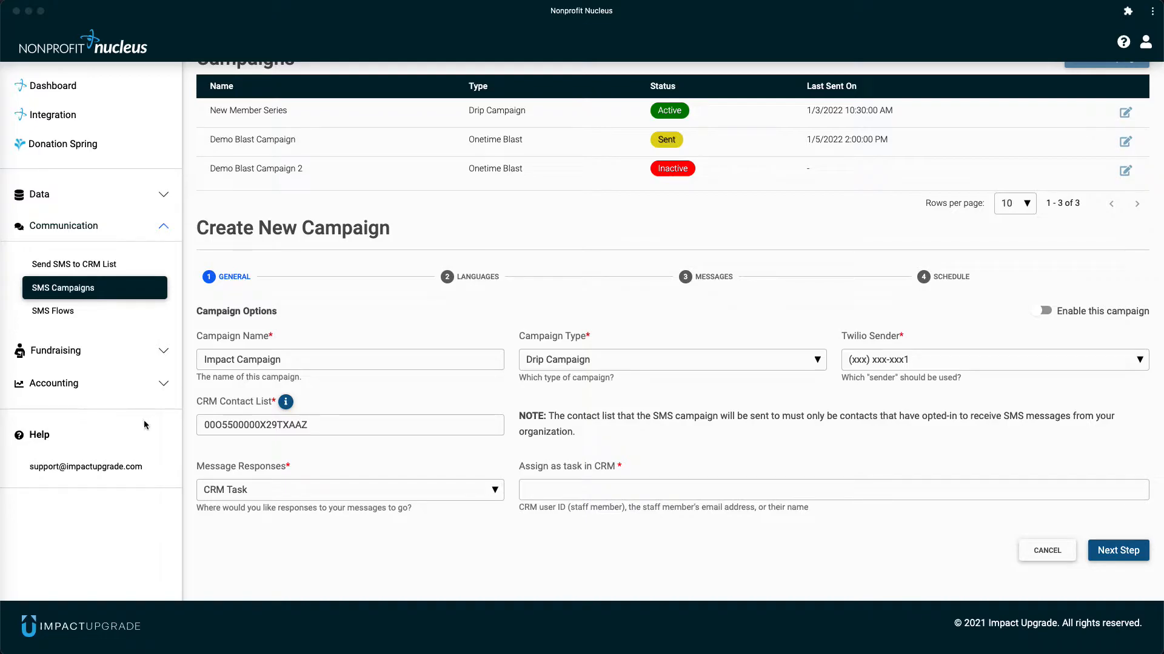
key(super+Tab)
click(599, 490)
text(Leia Organa)
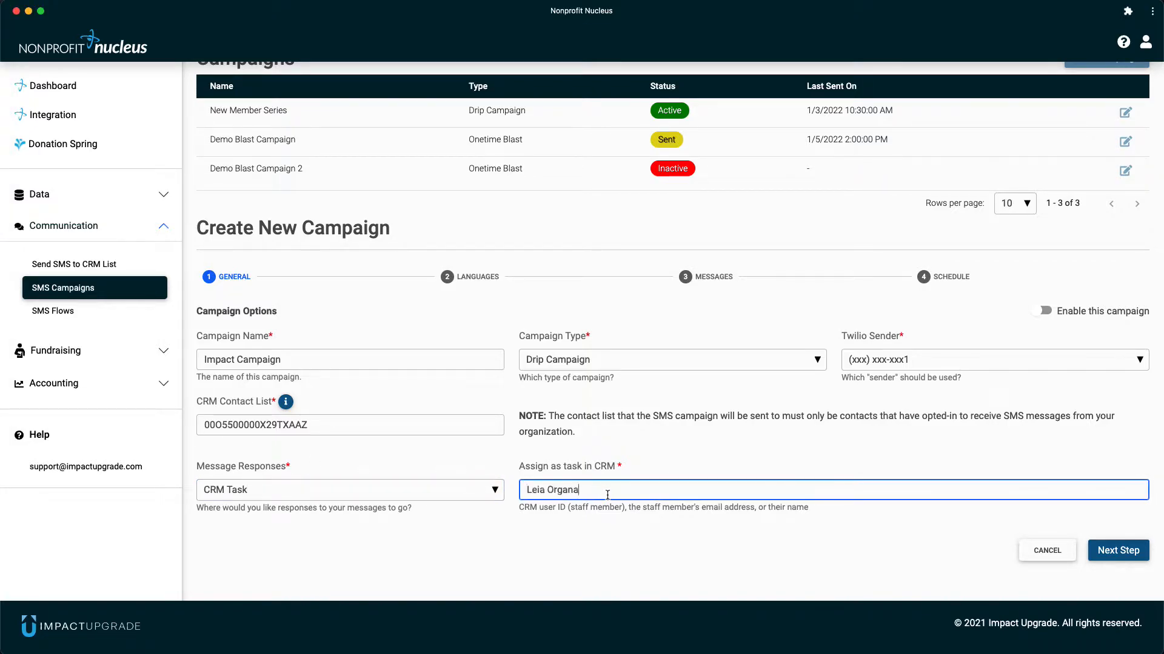
click(703, 569)
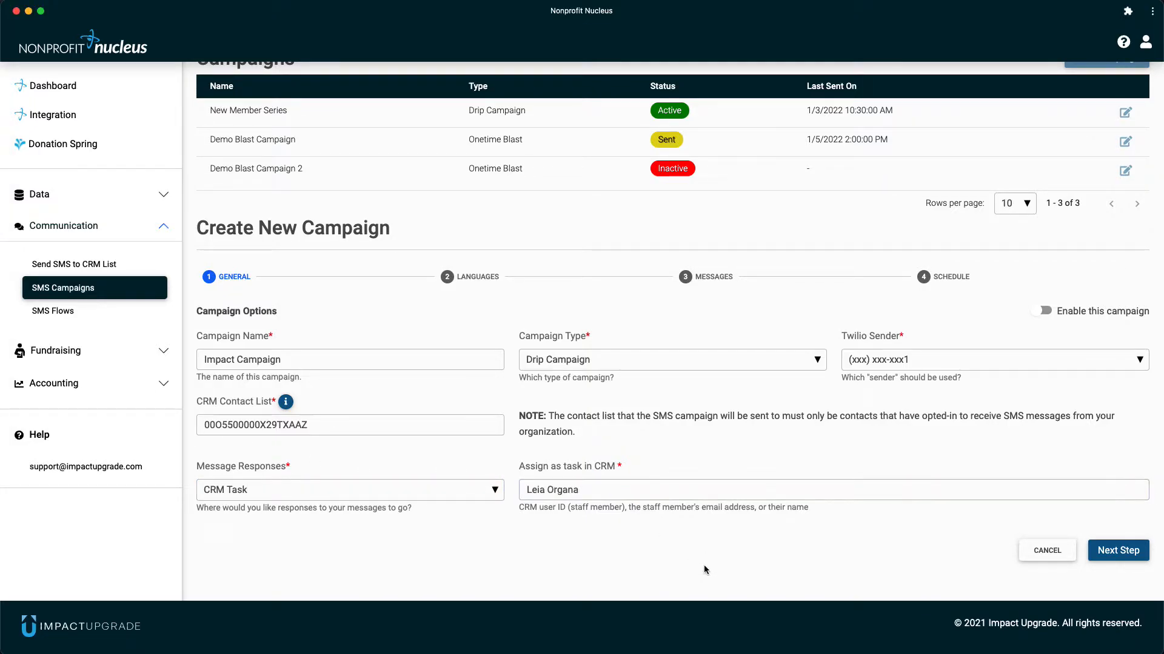
click(1122, 555)
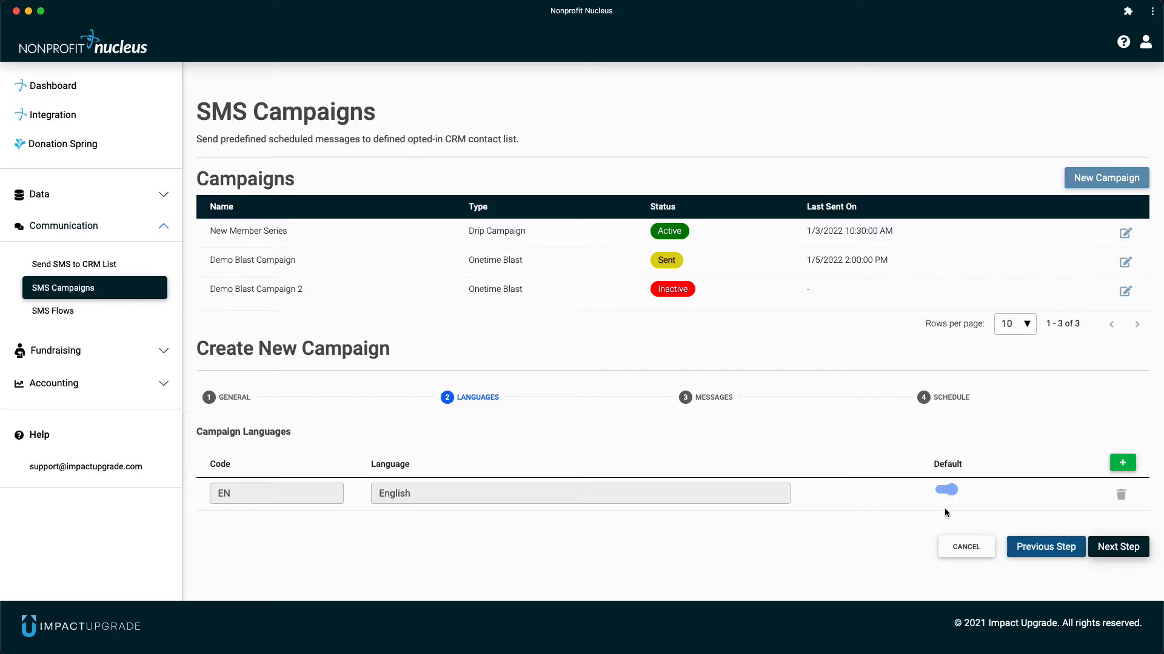
- Add Spanish as a second campaign language, keeping English as default, and proceed to the Messages stage
click(1122, 463)
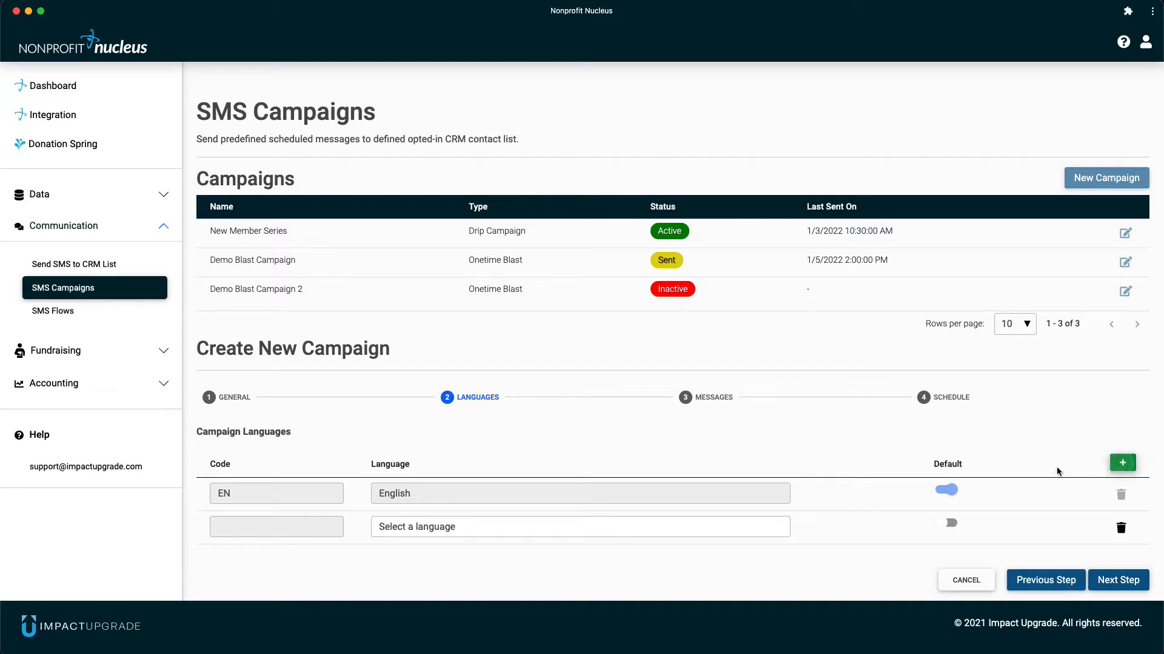
click(575, 525)
scroll(575, 525, down, 10)
scroll(575, 525, down, 3)
click(575, 525)
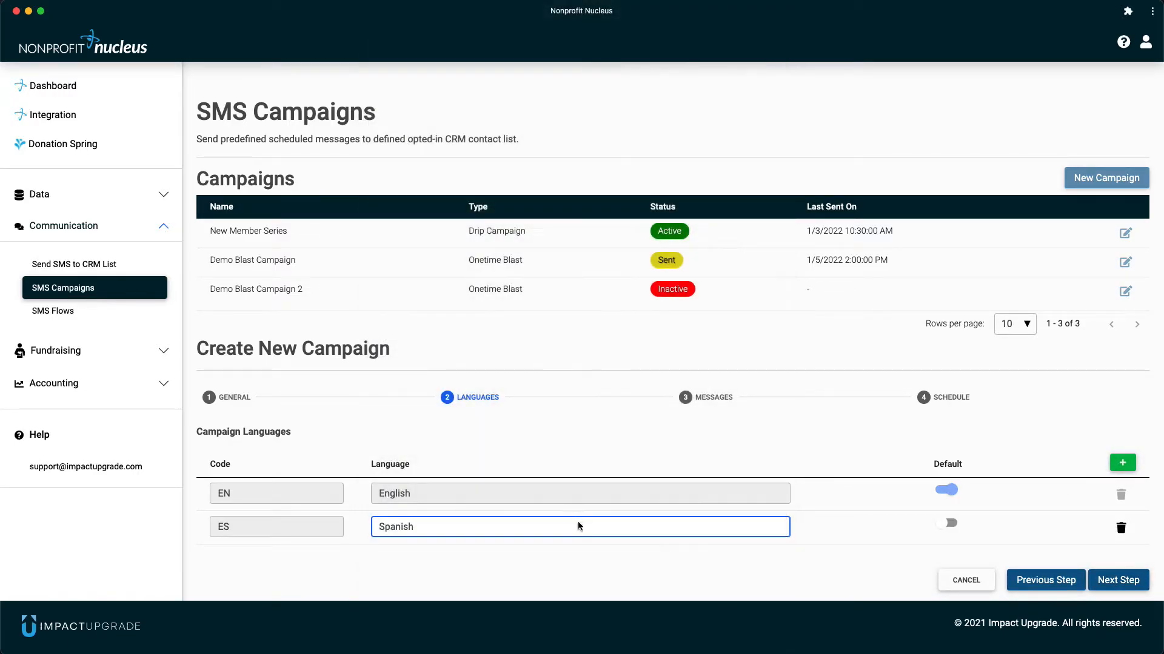
click(1127, 580)
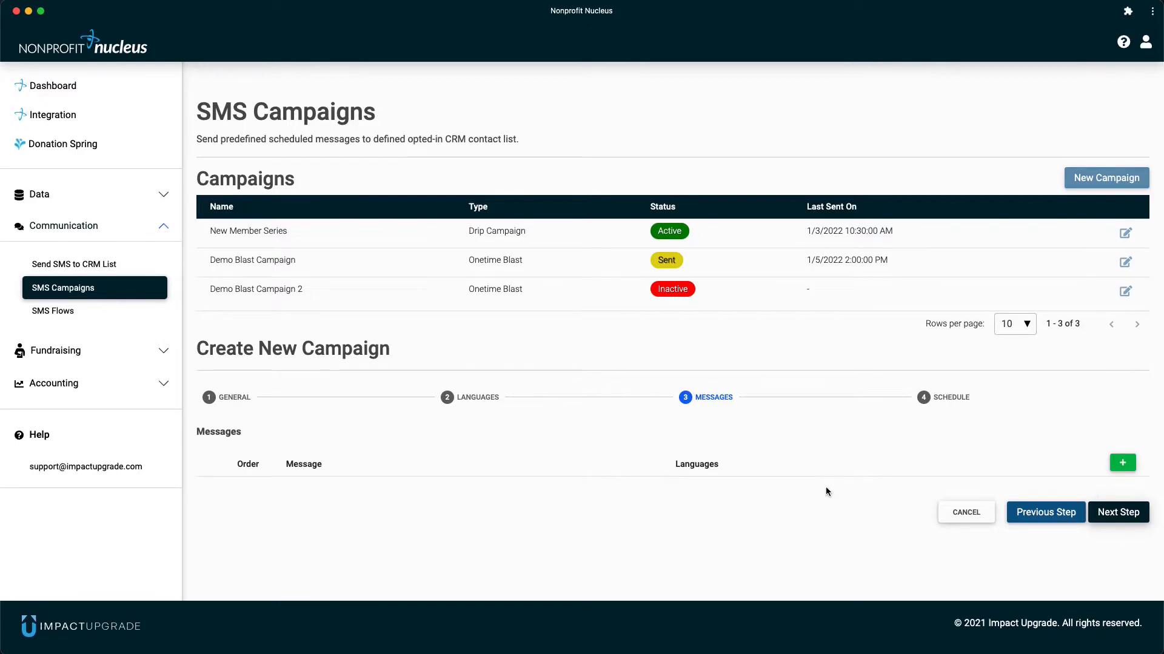
click(1122, 463)
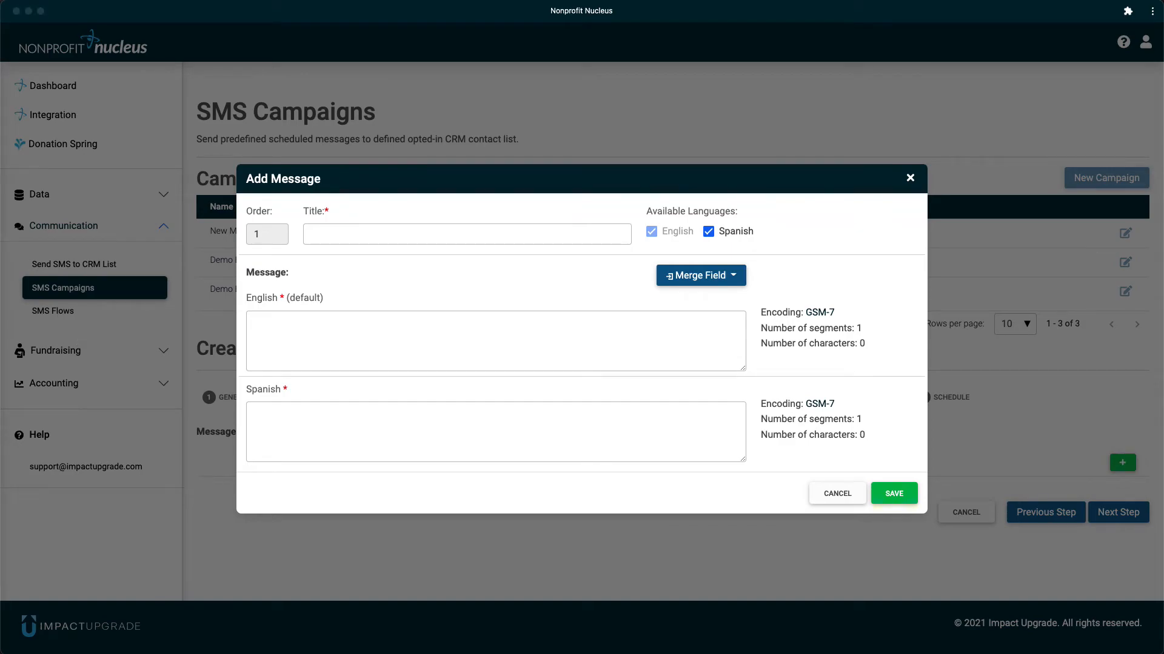
click(358, 234)
text(Welcome)
click(356, 345)
text(We want to welcome you {{first_name}}! Our goal is to make an impact and with your support we know we can. Check out these resources so we can make an impact together! https://domain.com/resources)
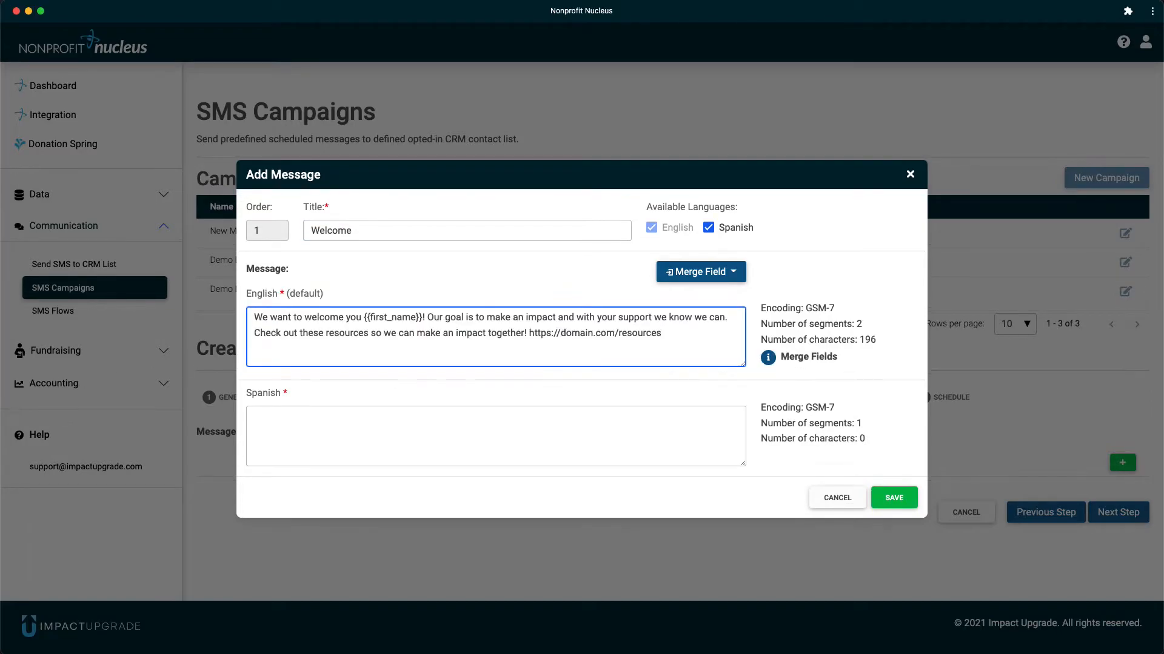
click(369, 446)
text(Queremos darte la bienvenida {{first_name}}! Nuestro objetivo es tener un impacto y con su apoyo sabemos que podemos. Vea estos recursos para que podamos tener un impacto juntos! https://domain.com/resources)
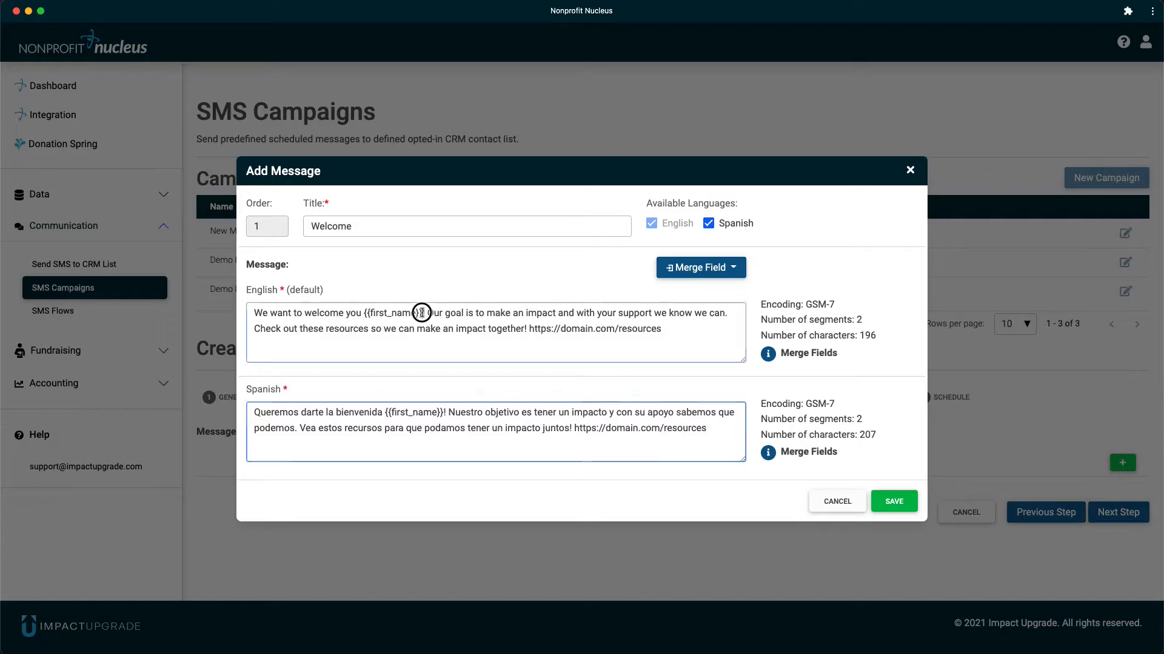
- Review the merge fields available for the Welcome message and save the message
drag(424, 314, 365, 314)
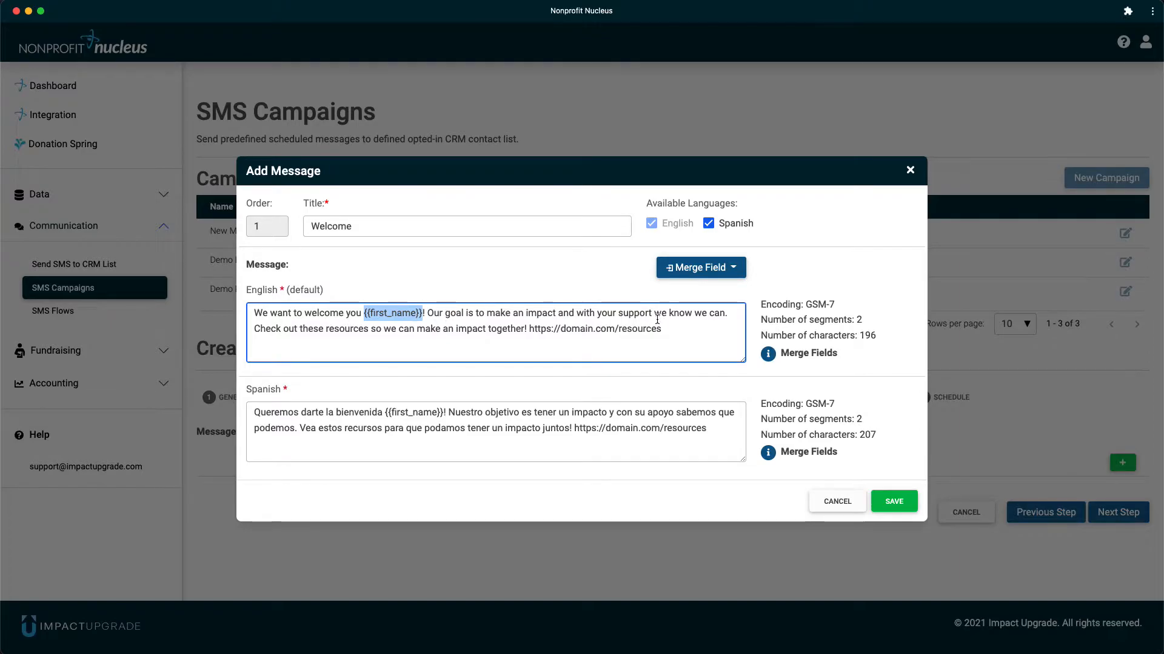
click(703, 268)
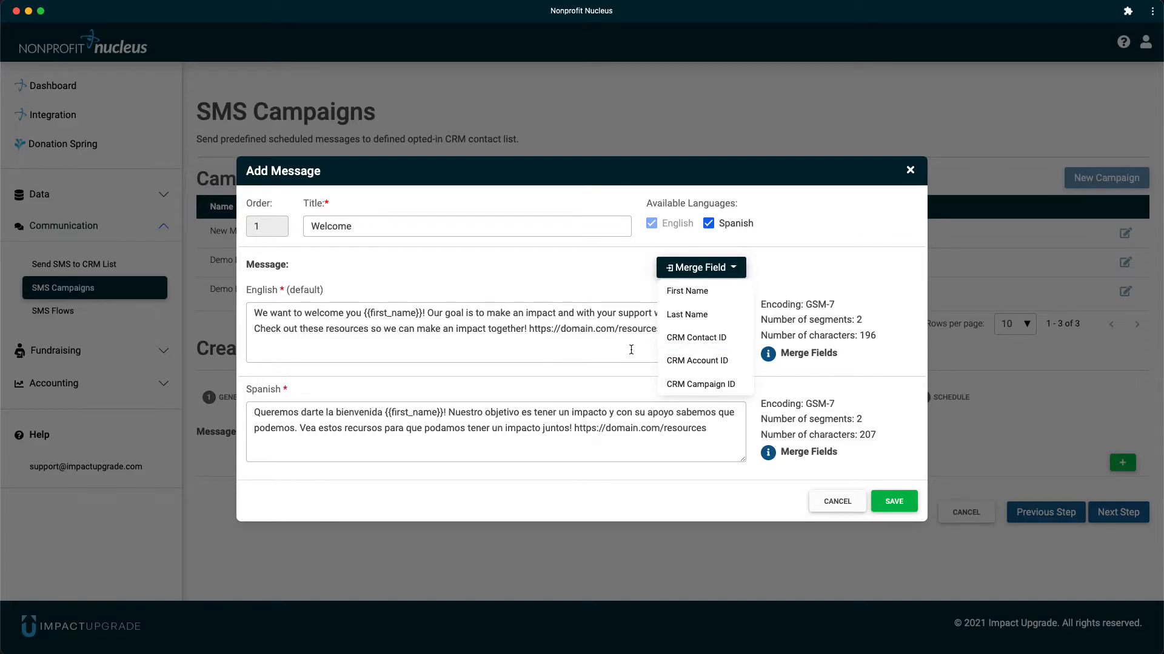
click(606, 284)
click(894, 503)
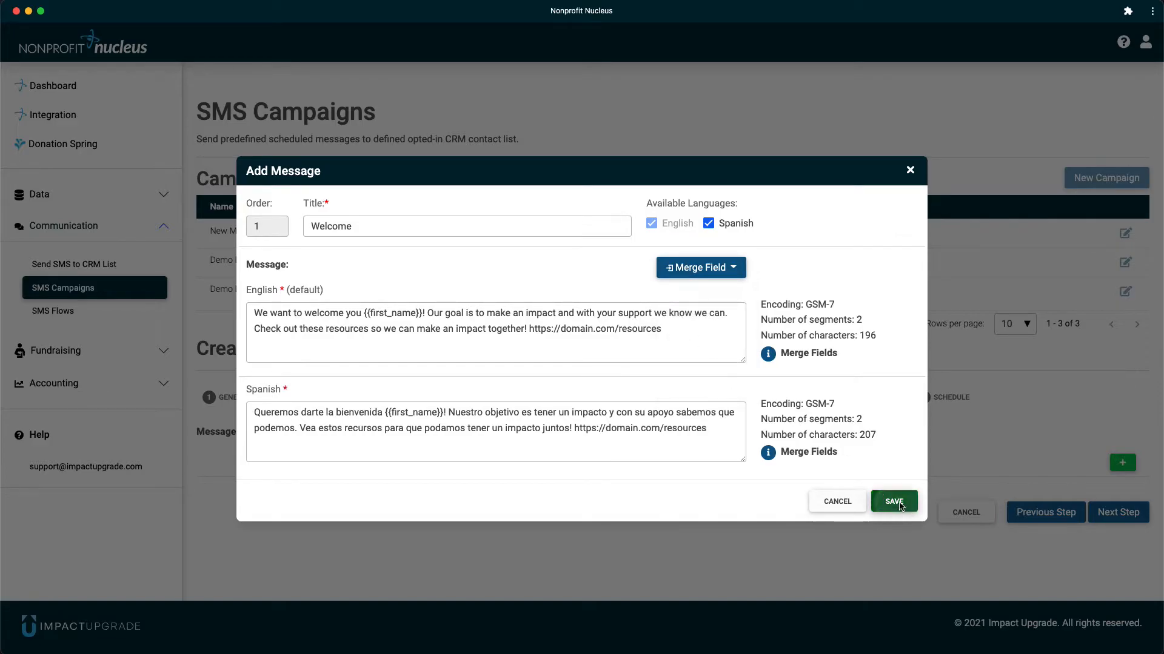
- Add an English-only message titled "Next Steps" with the community impact text, a movie camera emoji and the YouTube video link
click(1122, 464)
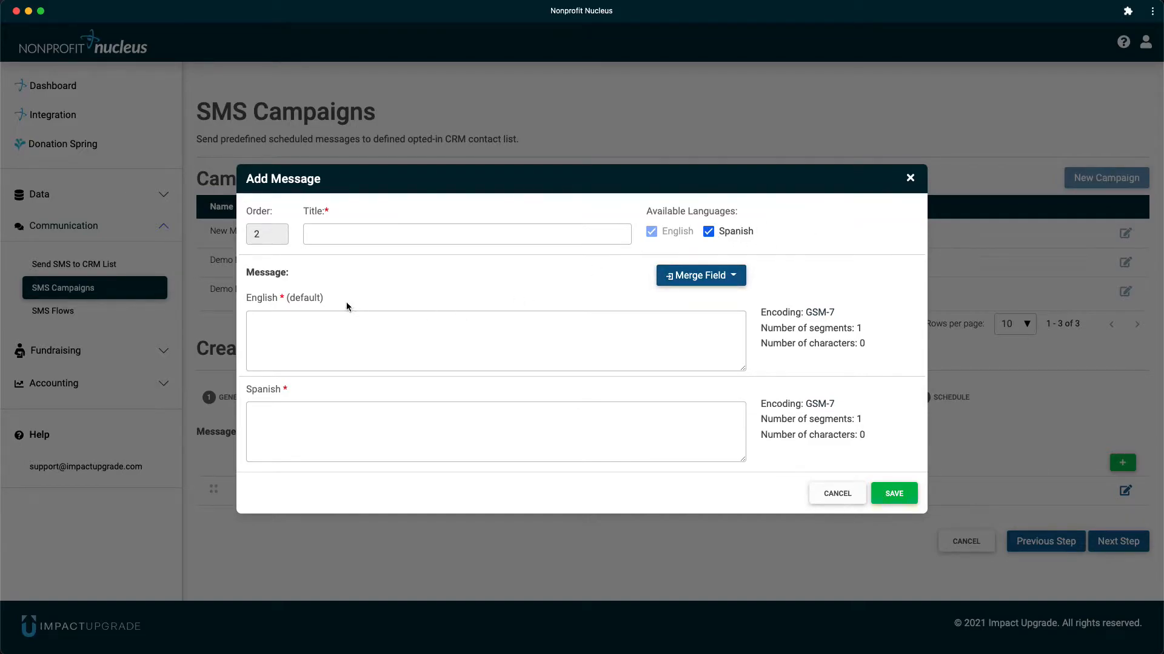
click(710, 232)
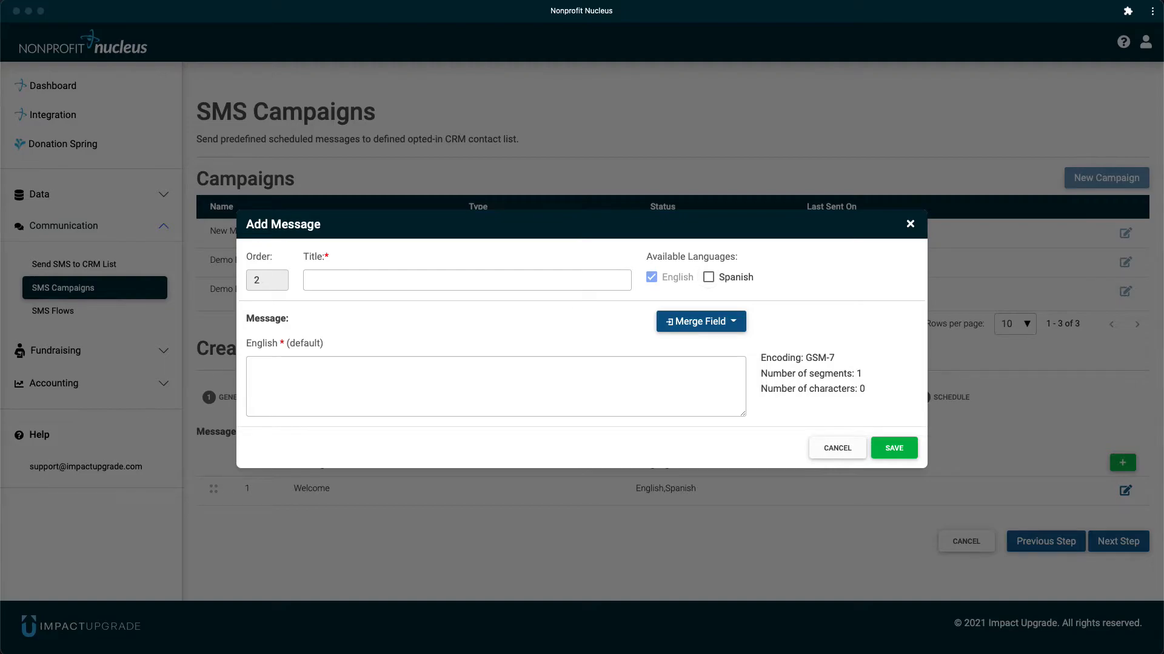
click(376, 279)
text(Next Steps)
click(359, 389)
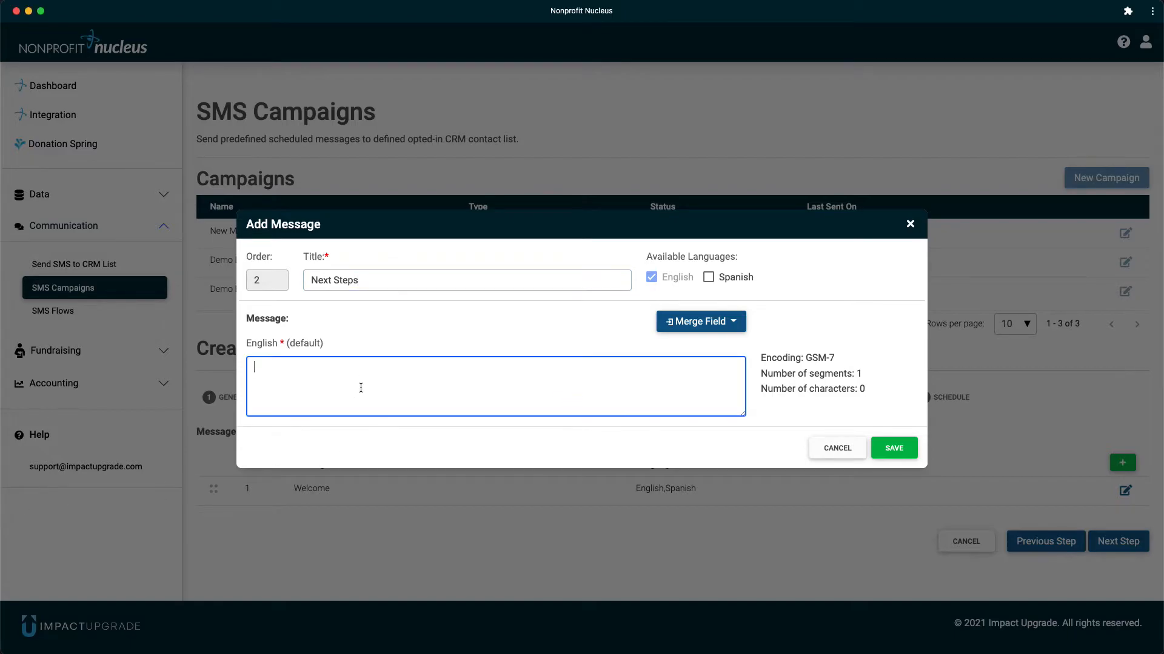
text(With the support of our community we continue to make an impact. Checkout this 🎥 video highlighting some of the ways we have impacted lives and how we can continue to do so. https://youtu.be/5eVu00pc6gI)
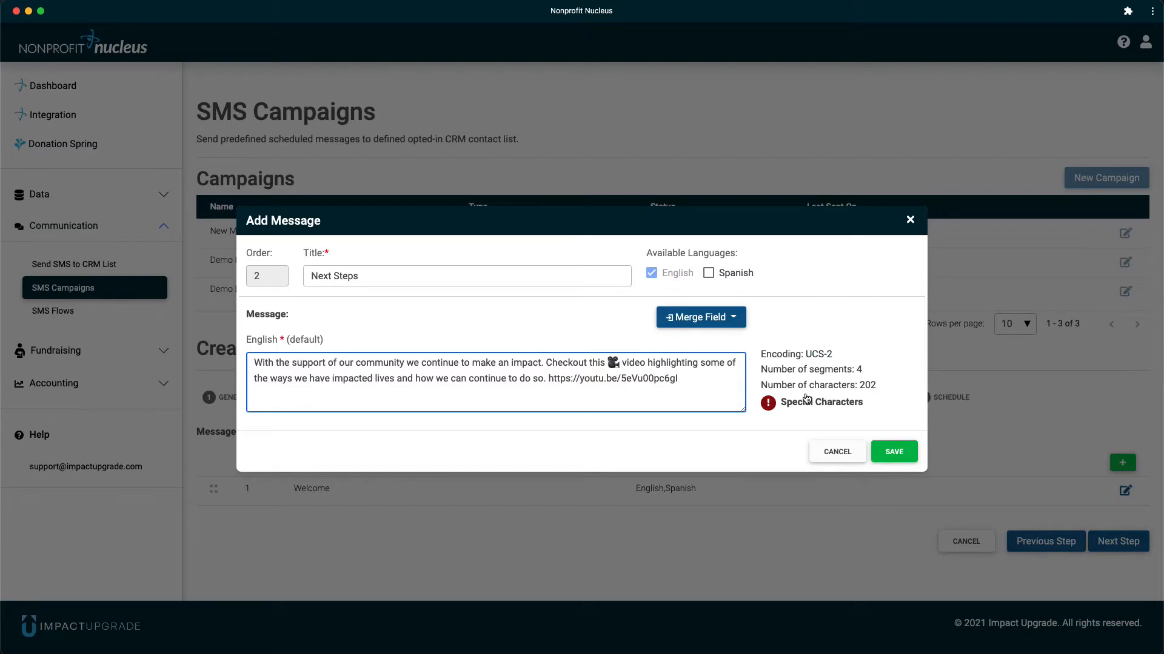
- Check the emoji's effect on the Next Steps message's encoding and segment count, and save the message
drag(618, 363, 607, 364)
click(652, 364)
drag(838, 354, 761, 354)
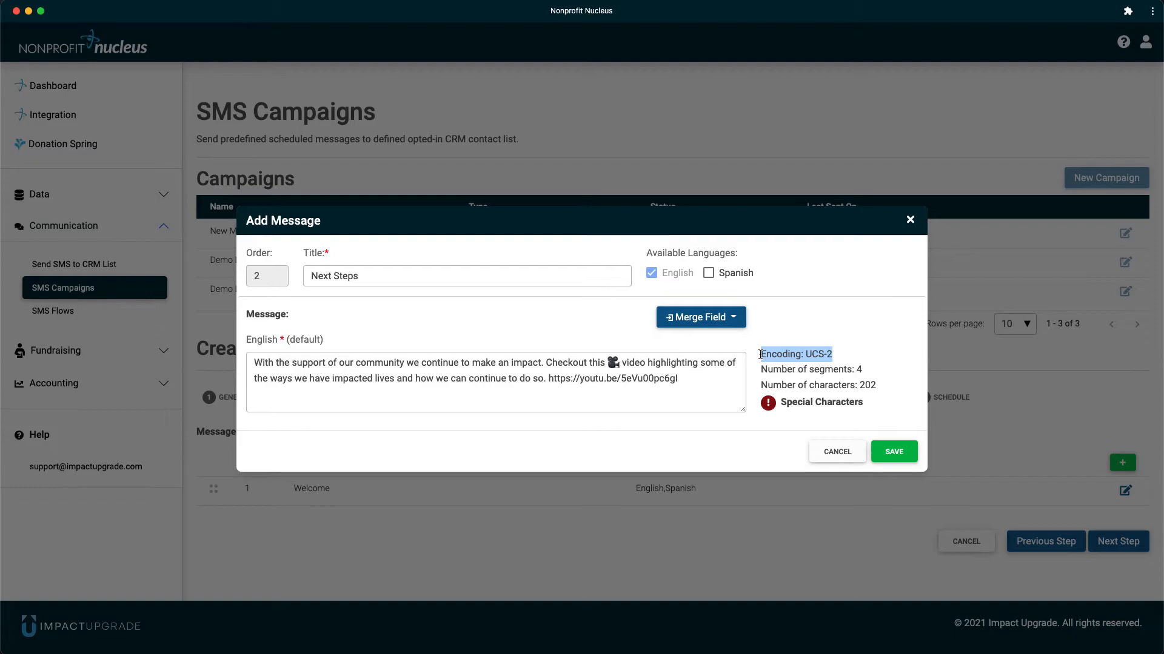
drag(861, 370, 762, 370)
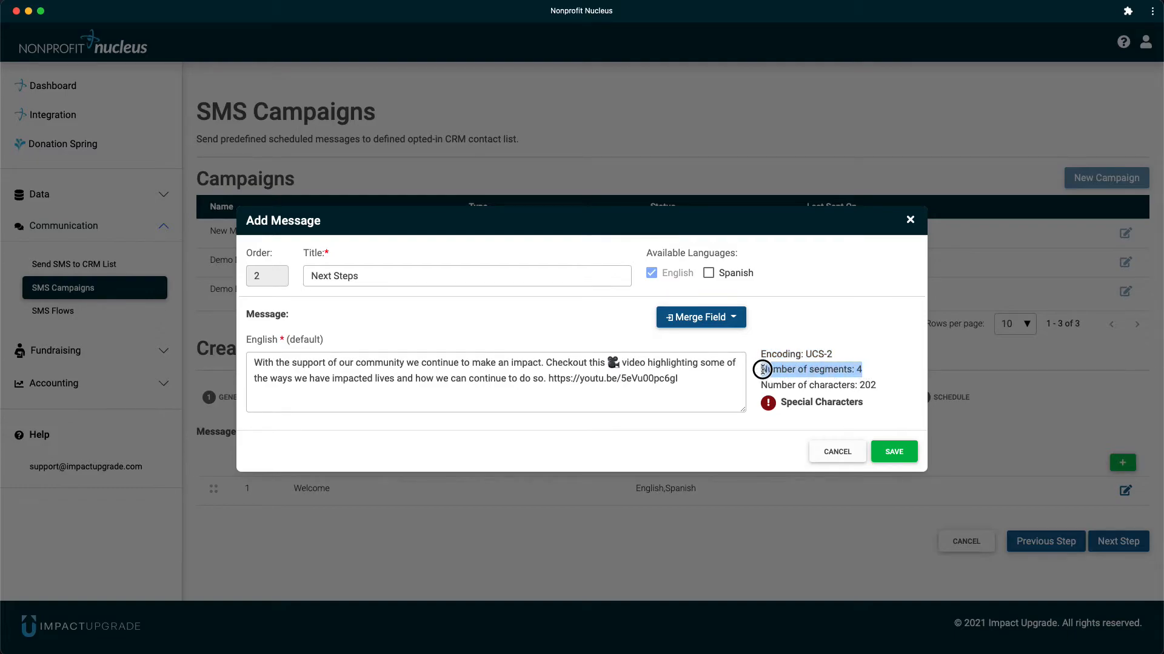
click(842, 357)
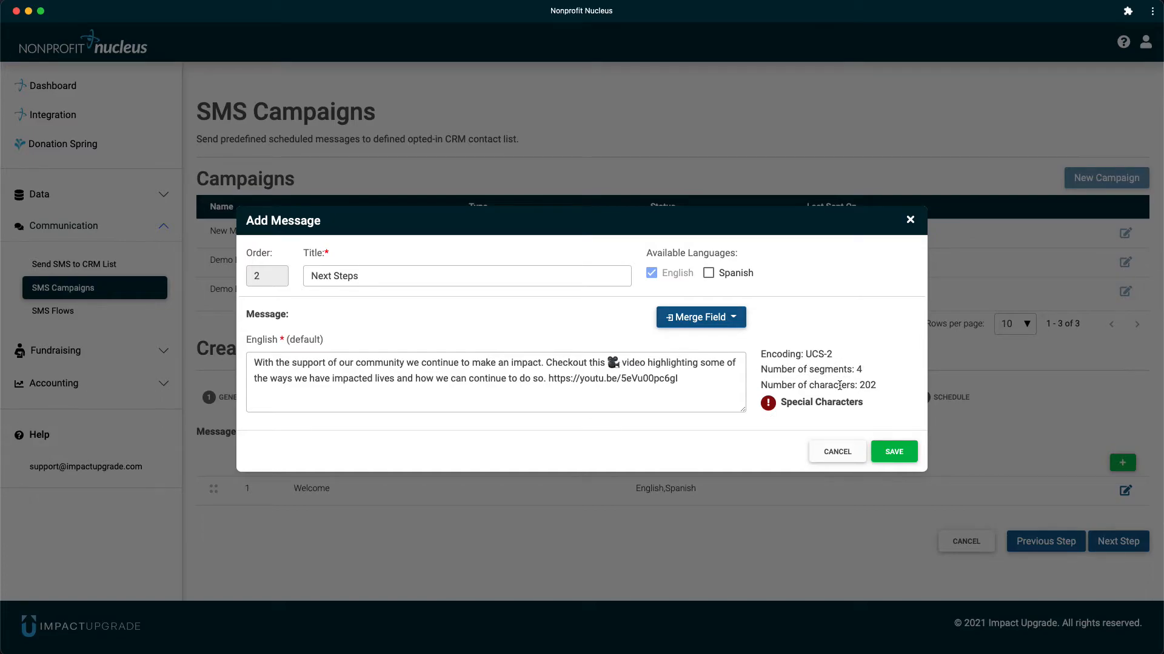
click(894, 452)
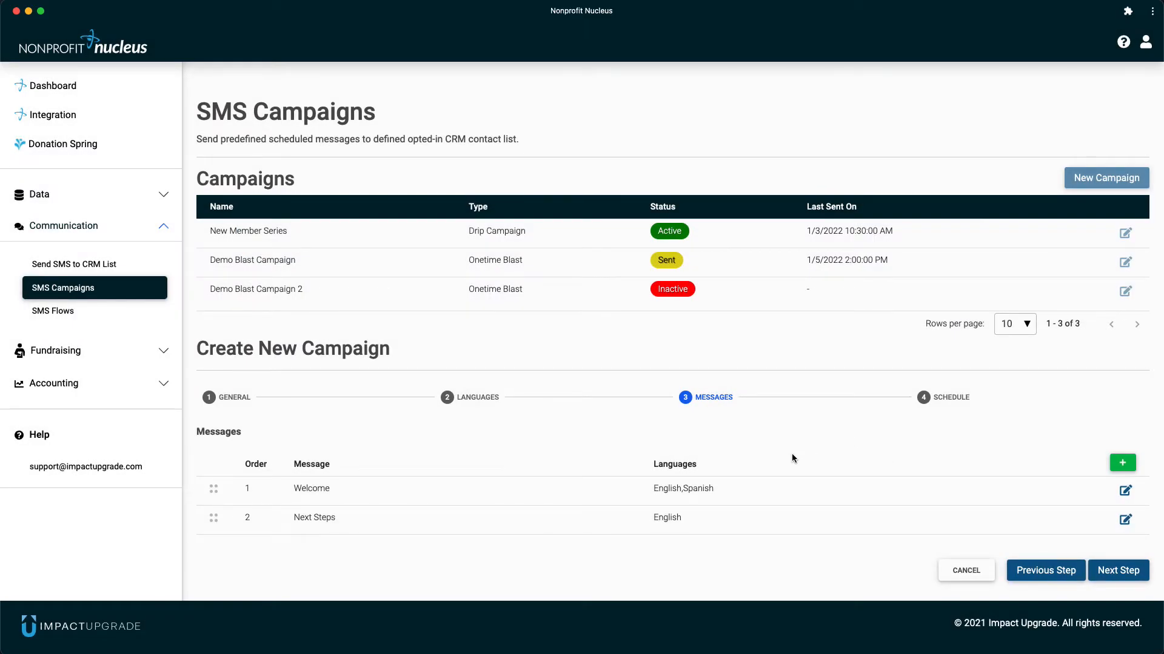
- Try moving the Next Steps message above Welcome in the message order and proceed to the Schedule stage
scroll(792, 455, down, 1)
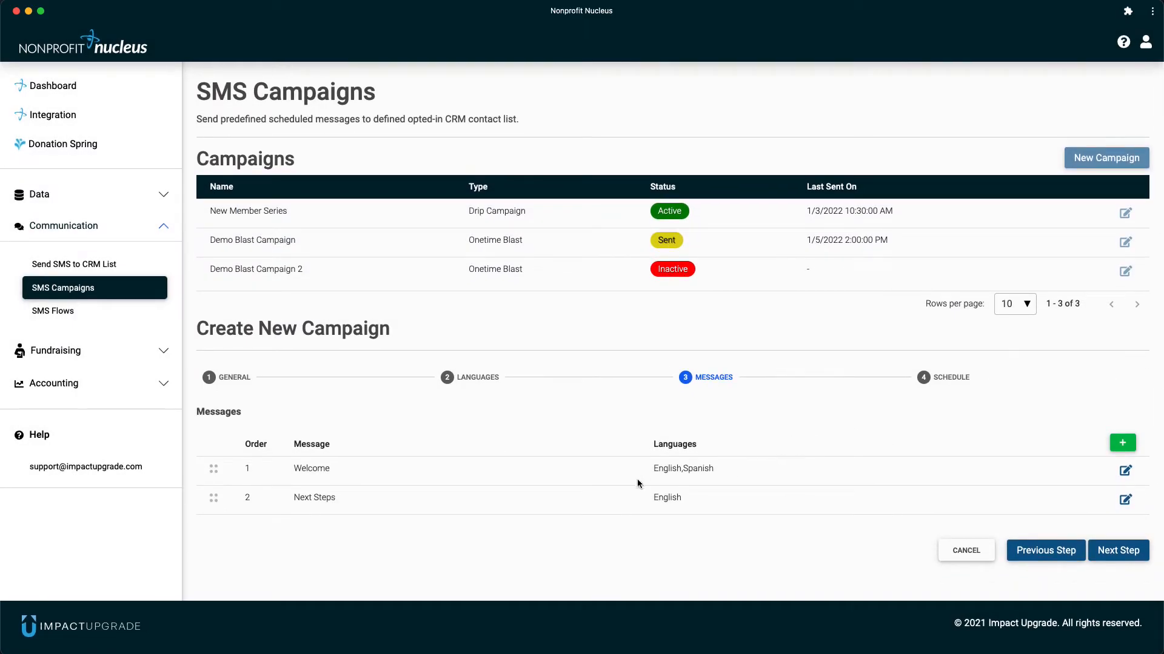
drag(652, 469, 716, 470)
drag(650, 498, 690, 501)
drag(213, 498, 213, 471)
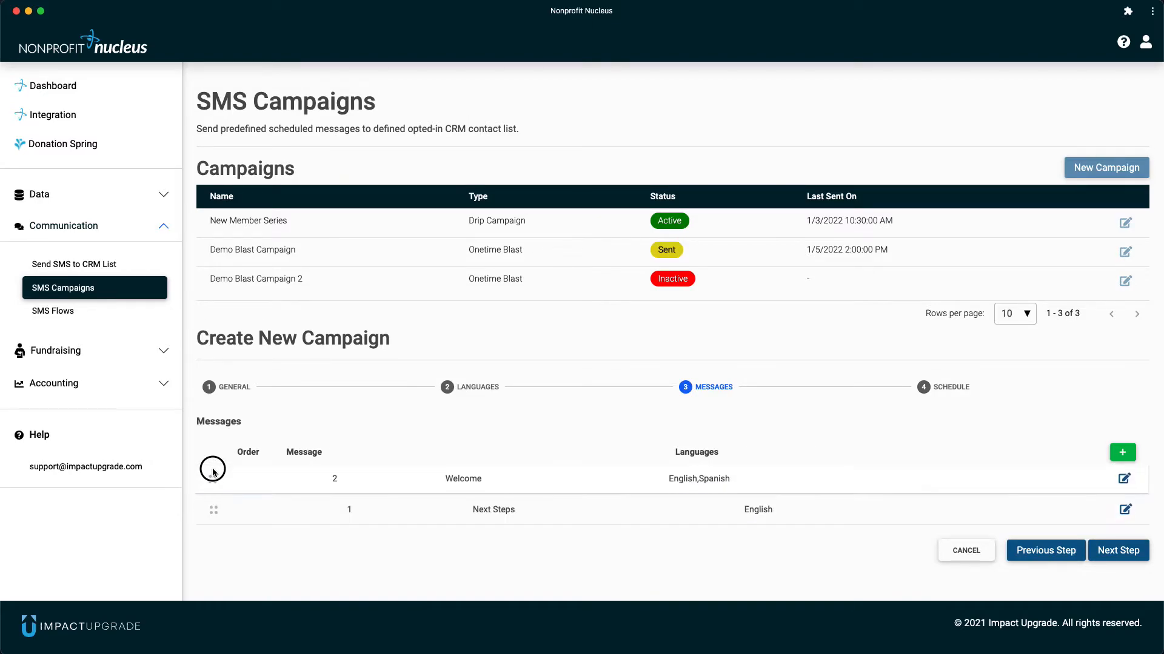
click(1121, 553)
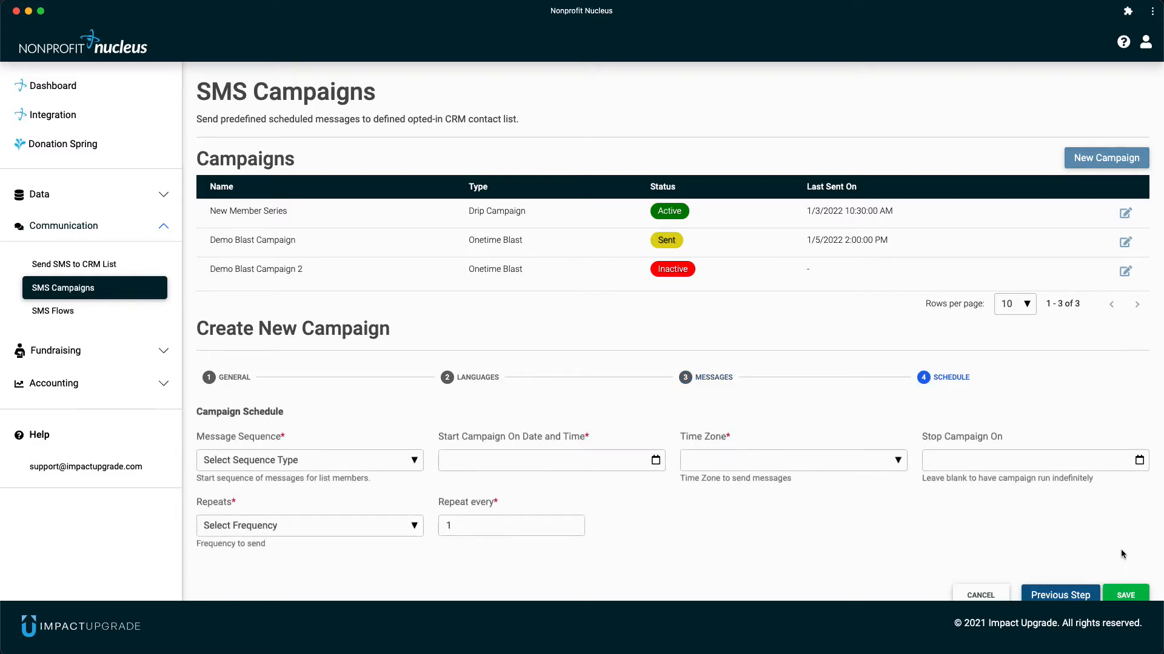
- Set the message sequence to Beginning of Sequence and the campaign start to 01/10/2022, 01:30 PM
scroll(782, 542, down, 2)
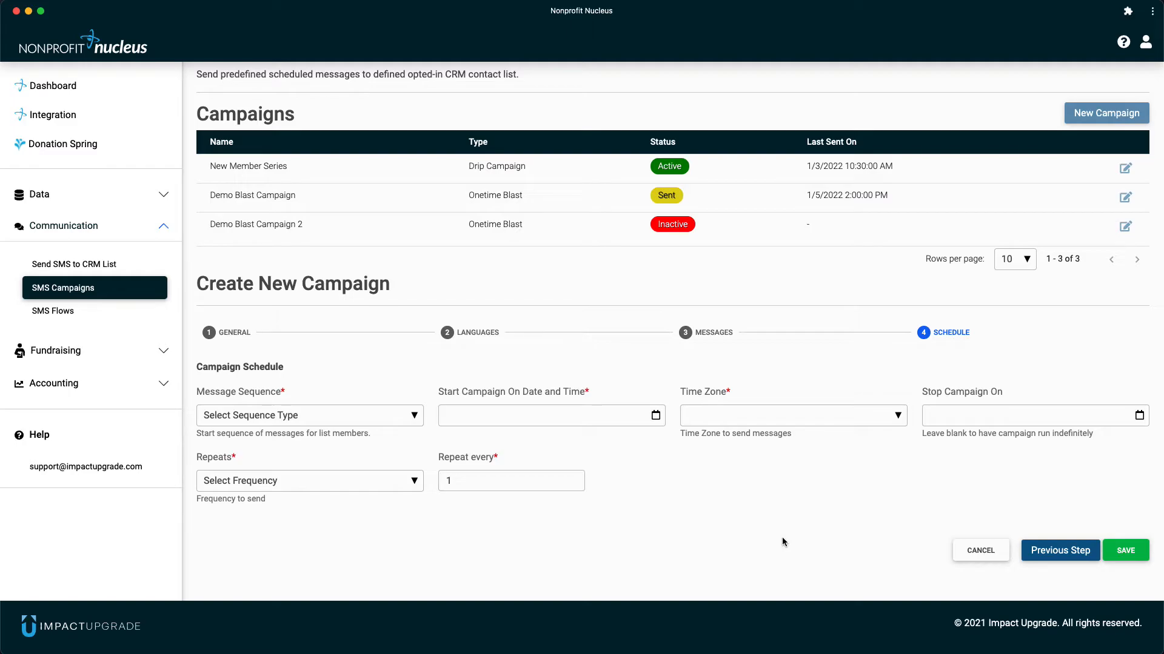
click(351, 421)
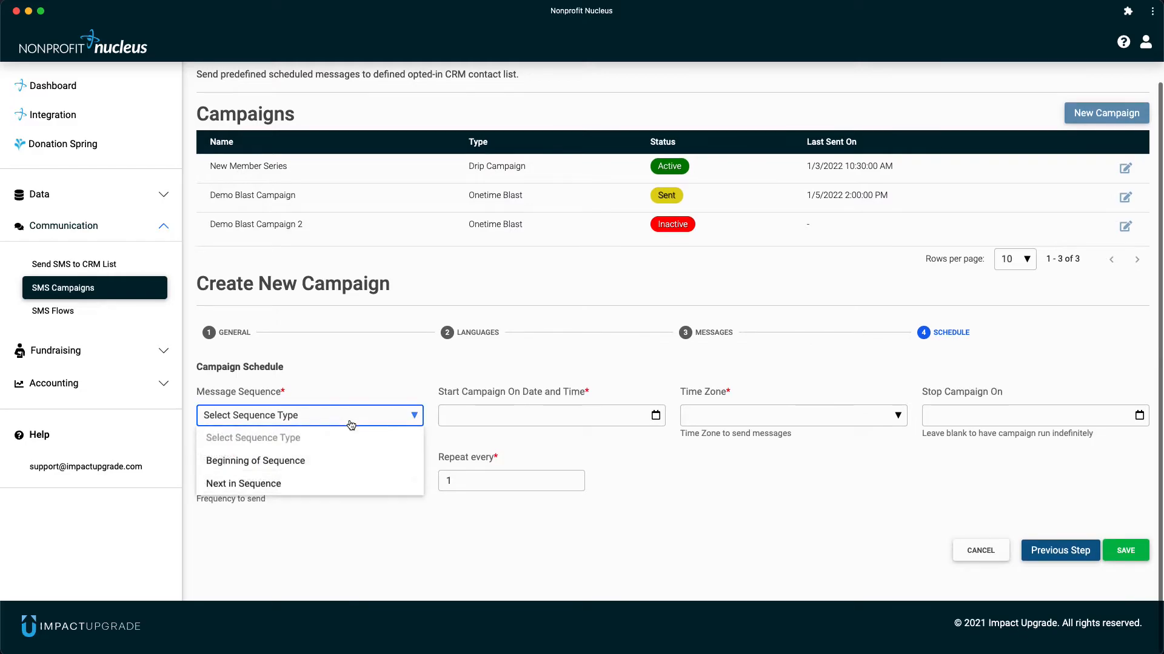
click(341, 463)
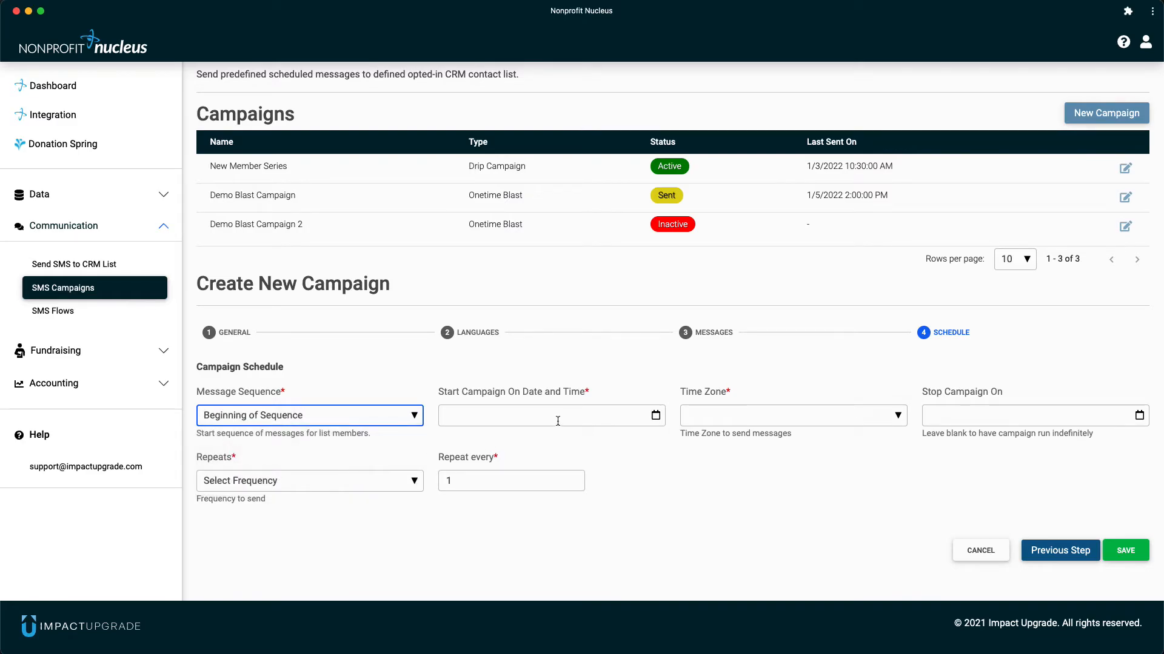
click(656, 416)
click(528, 379)
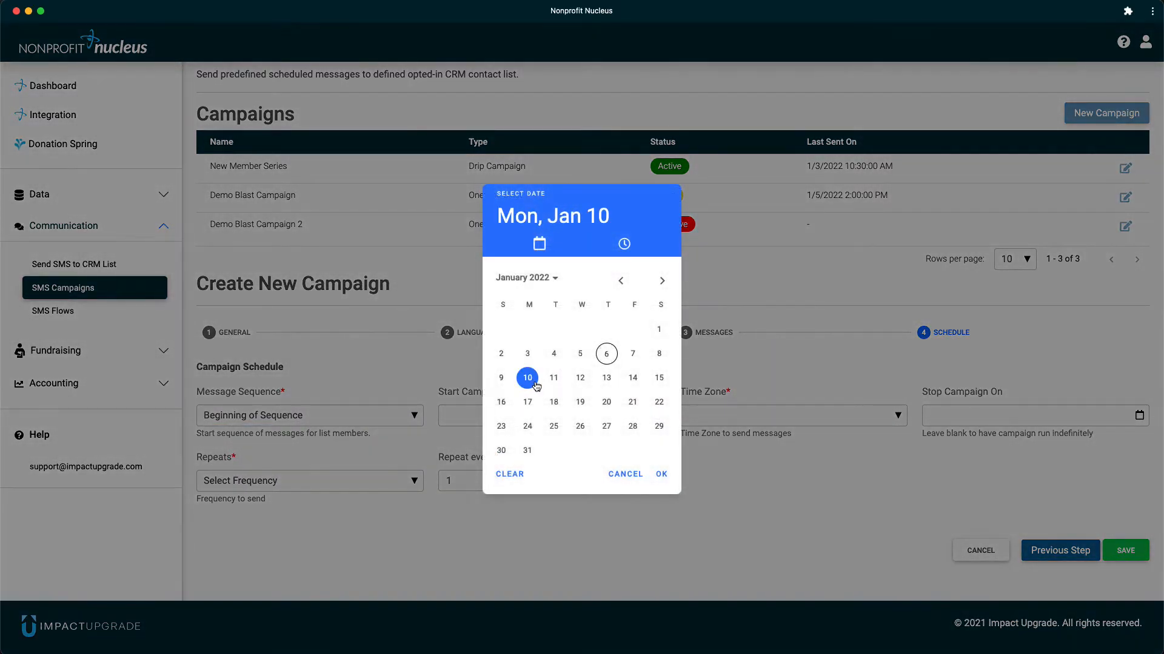
click(660, 474)
click(613, 306)
click(582, 427)
click(639, 471)
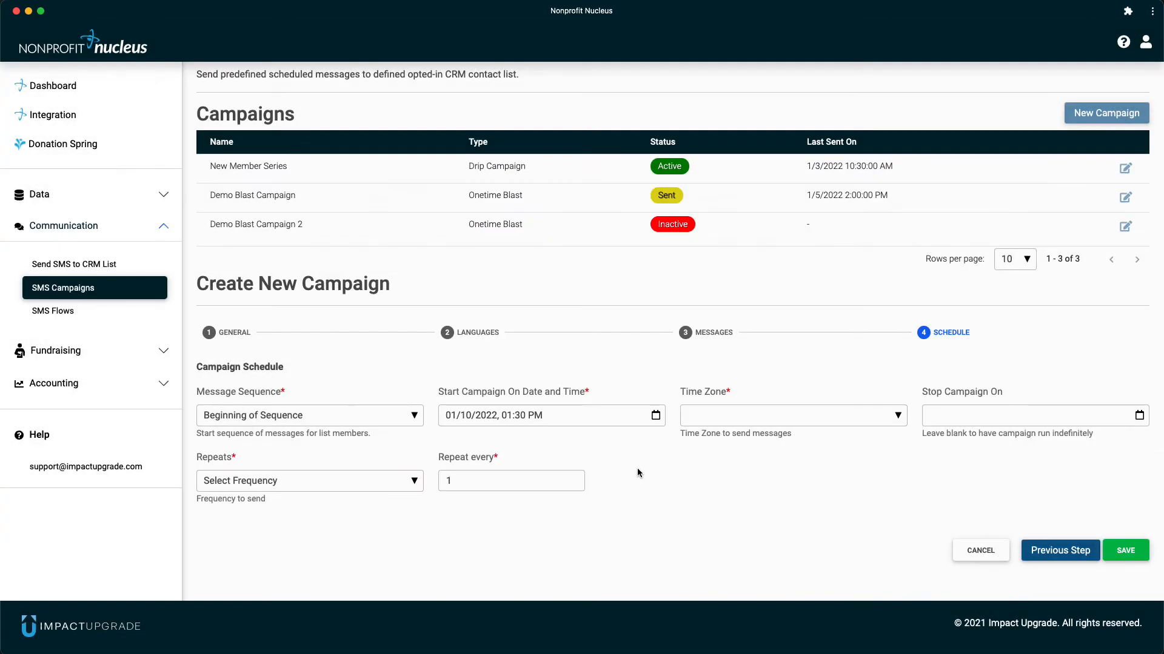
- Set the campaign's time zone to (UTC-5:00) Eastern Standard Time
click(812, 417)
scroll(818, 479, down, 2)
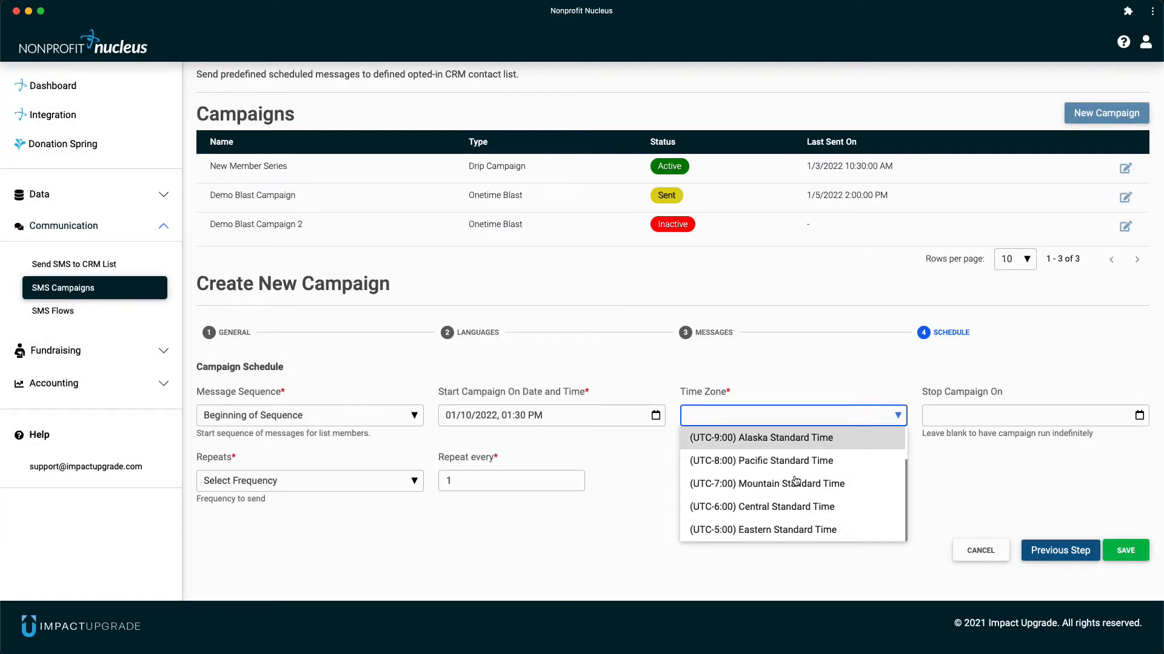
click(798, 527)
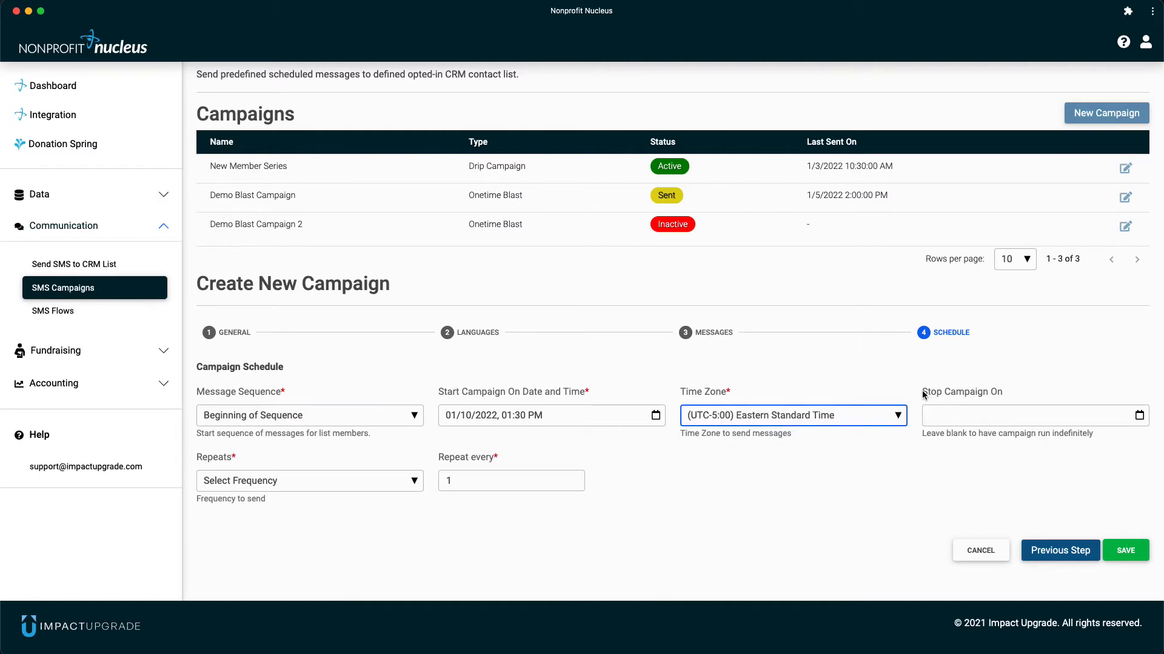
click(913, 464)
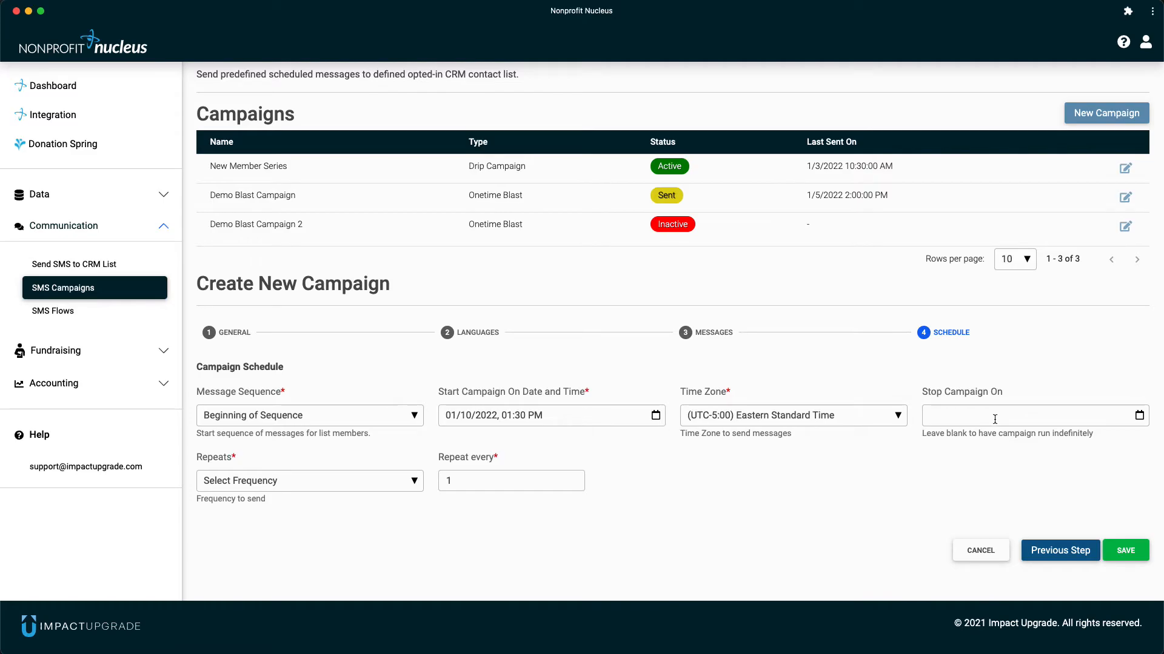
- Set the campaign to repeat weekly and save the new campaign
click(390, 485)
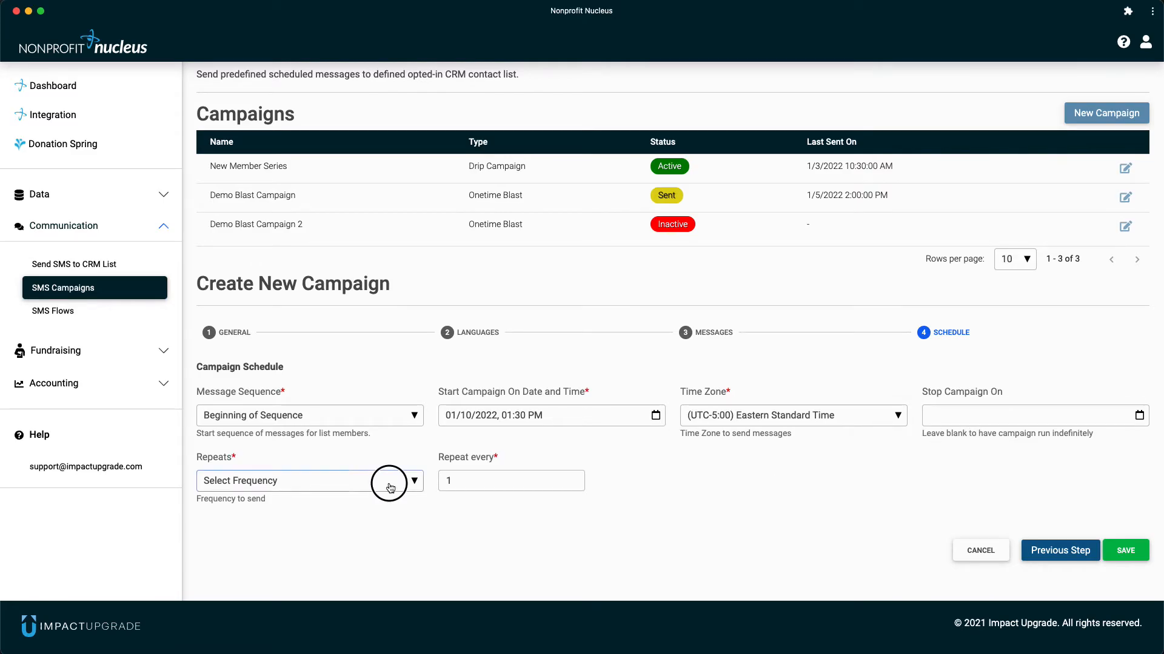
click(352, 546)
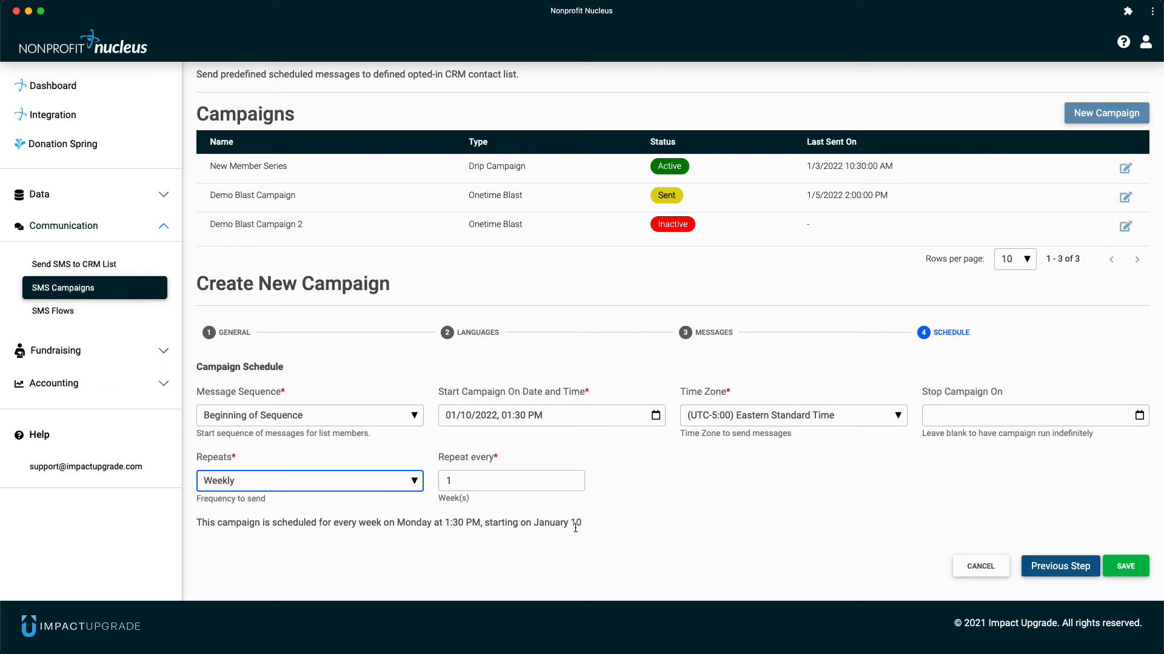
click(947, 526)
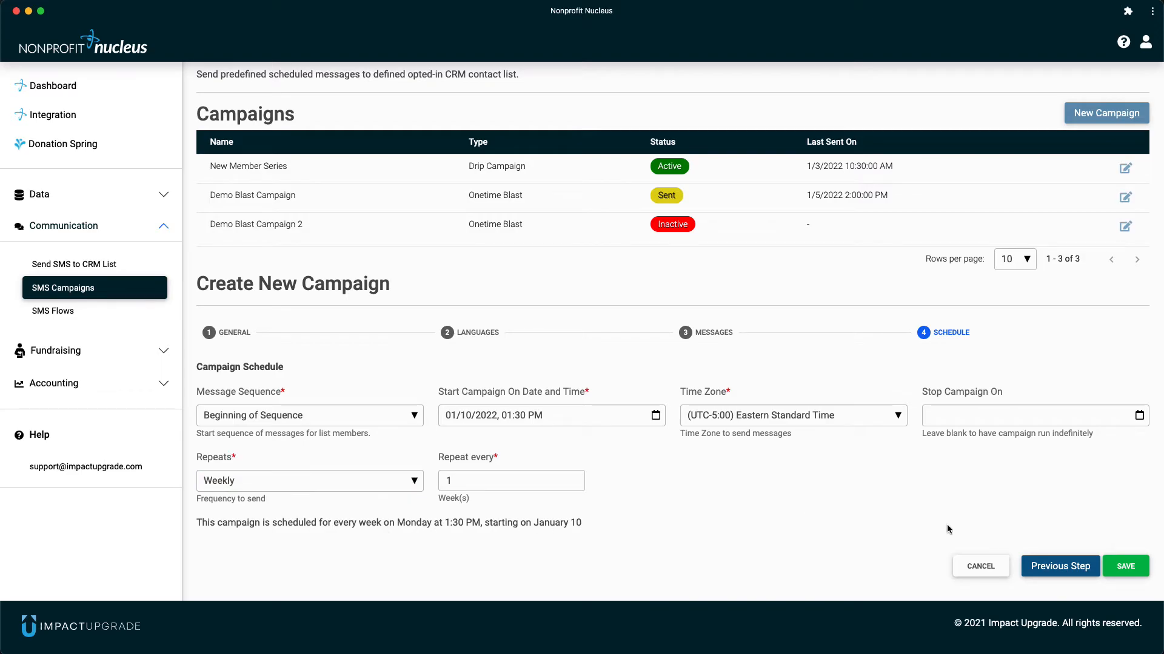
click(1122, 566)
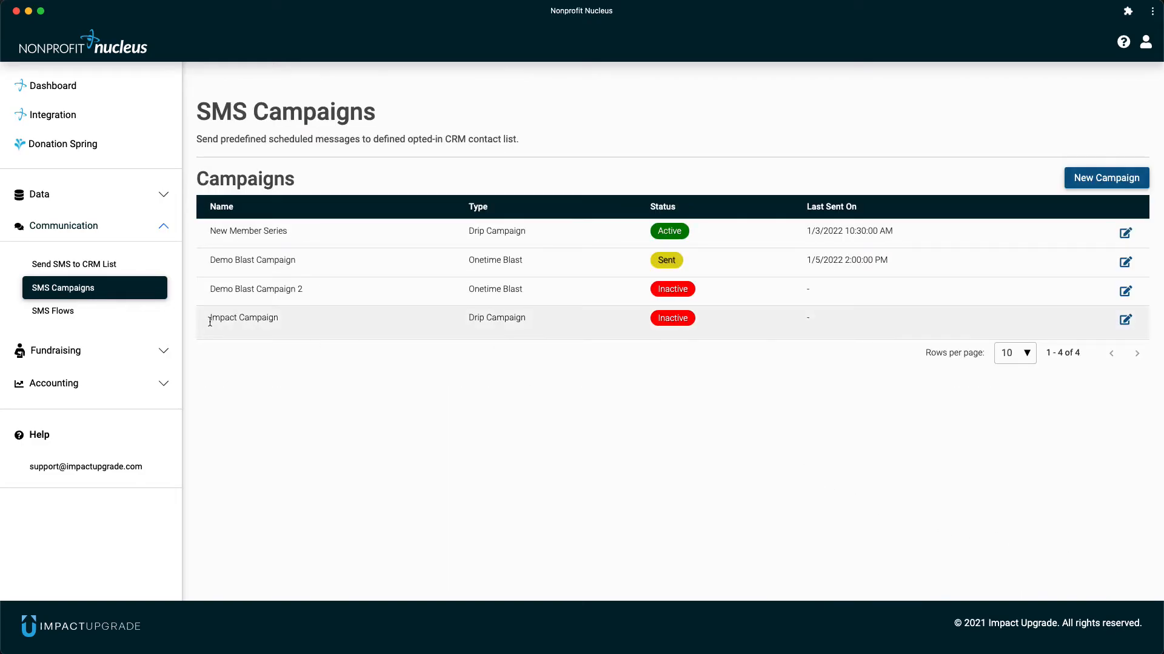
- Open Impact Campaign for editing, enable the campaign and save it
drag(210, 317, 509, 332)
click(701, 355)
click(1126, 321)
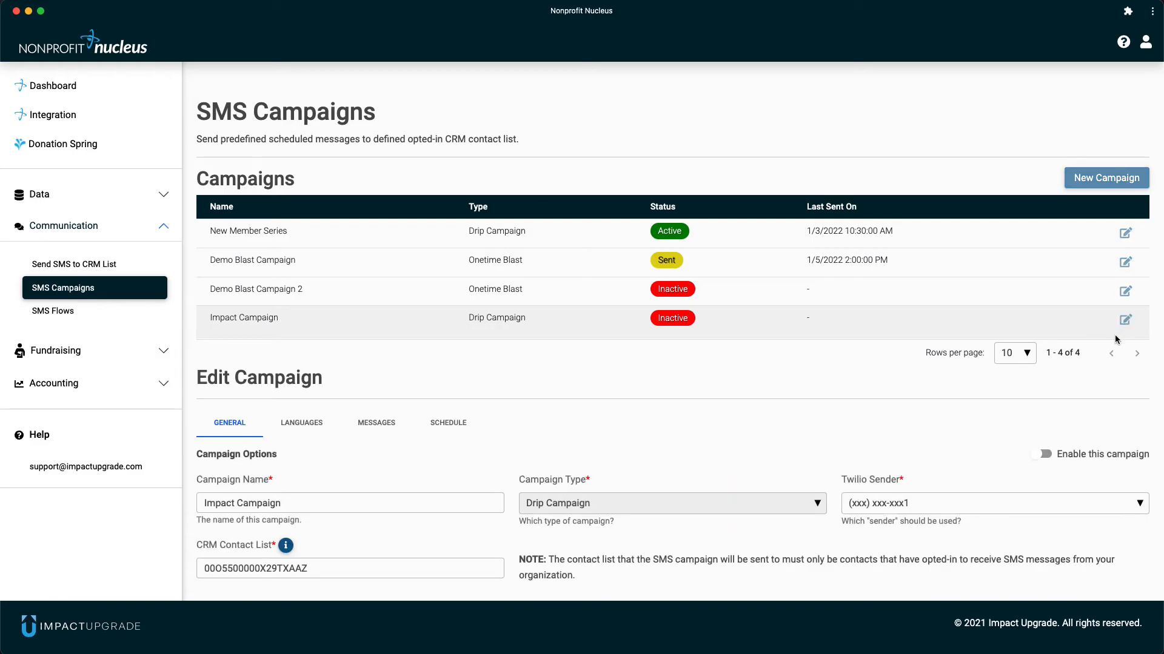
scroll(806, 343, down, 2)
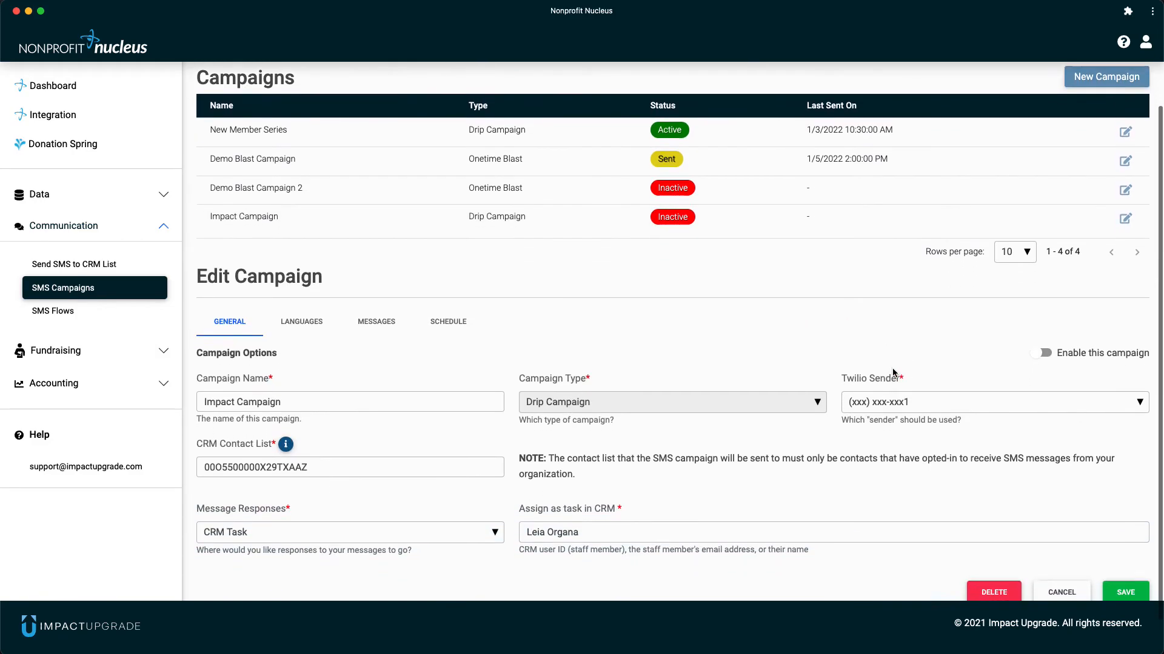
click(1032, 355)
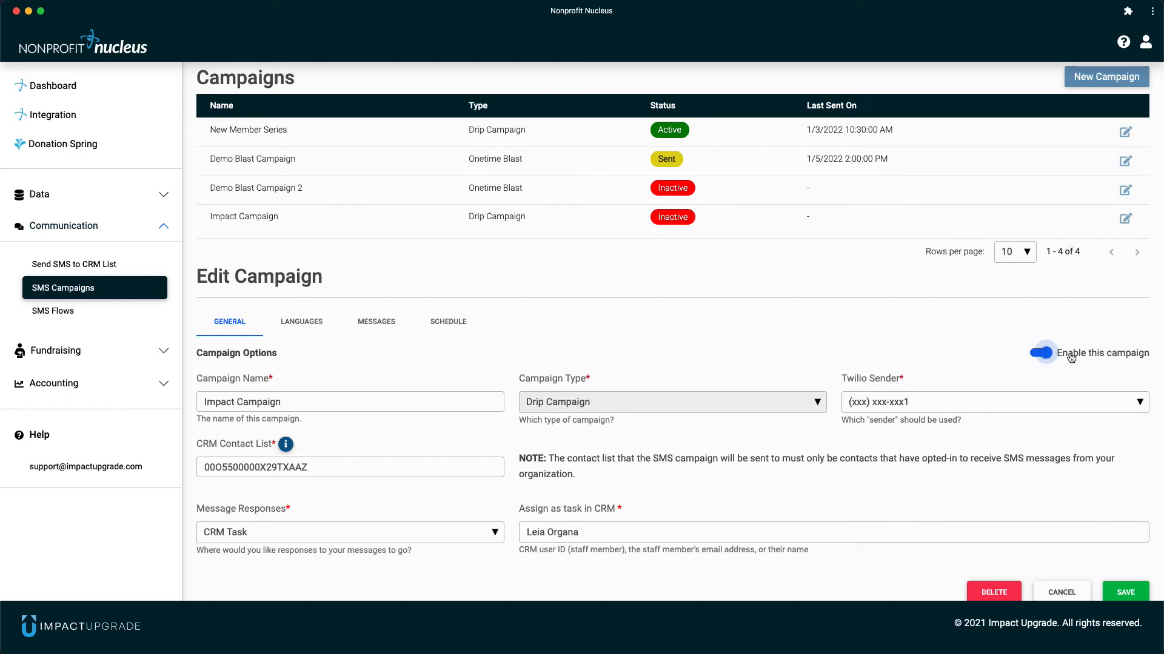
click(1125, 592)
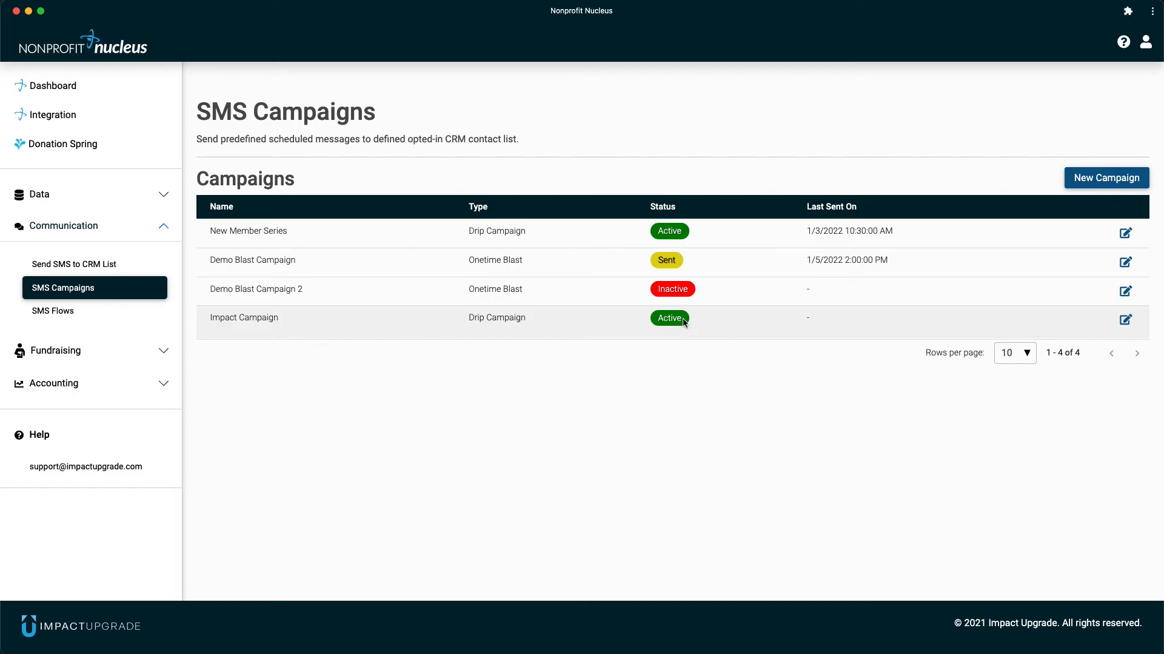
- Reopen Impact Campaign and review its languages and the Welcome message, closing the message without changes
click(1126, 322)
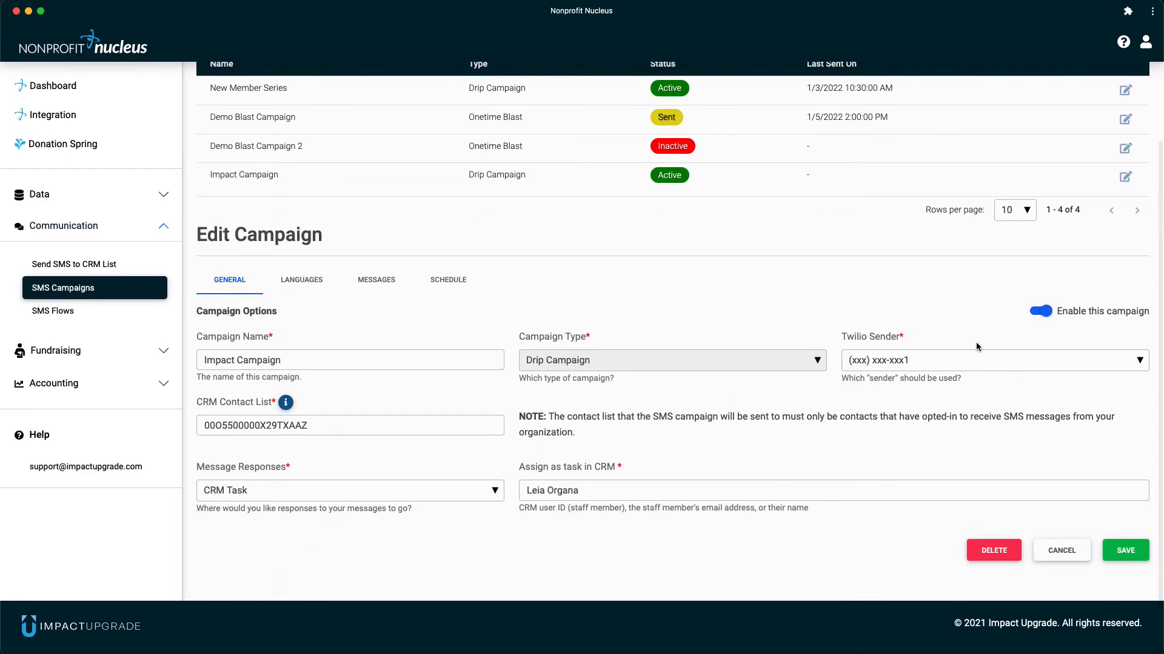
click(308, 286)
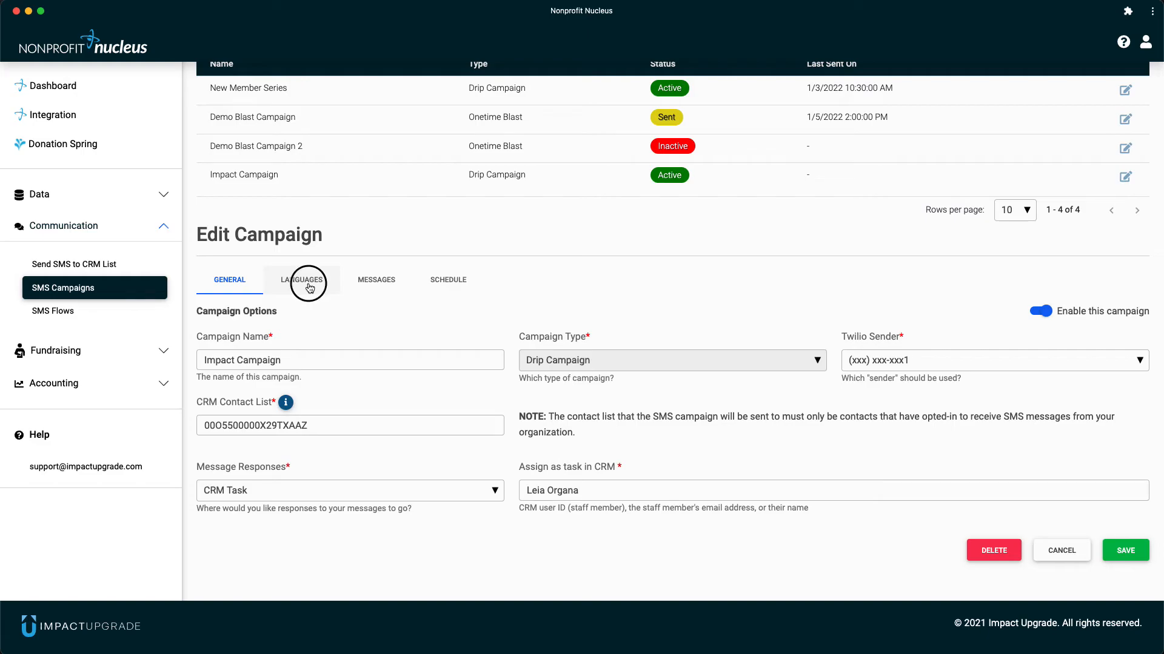
click(376, 370)
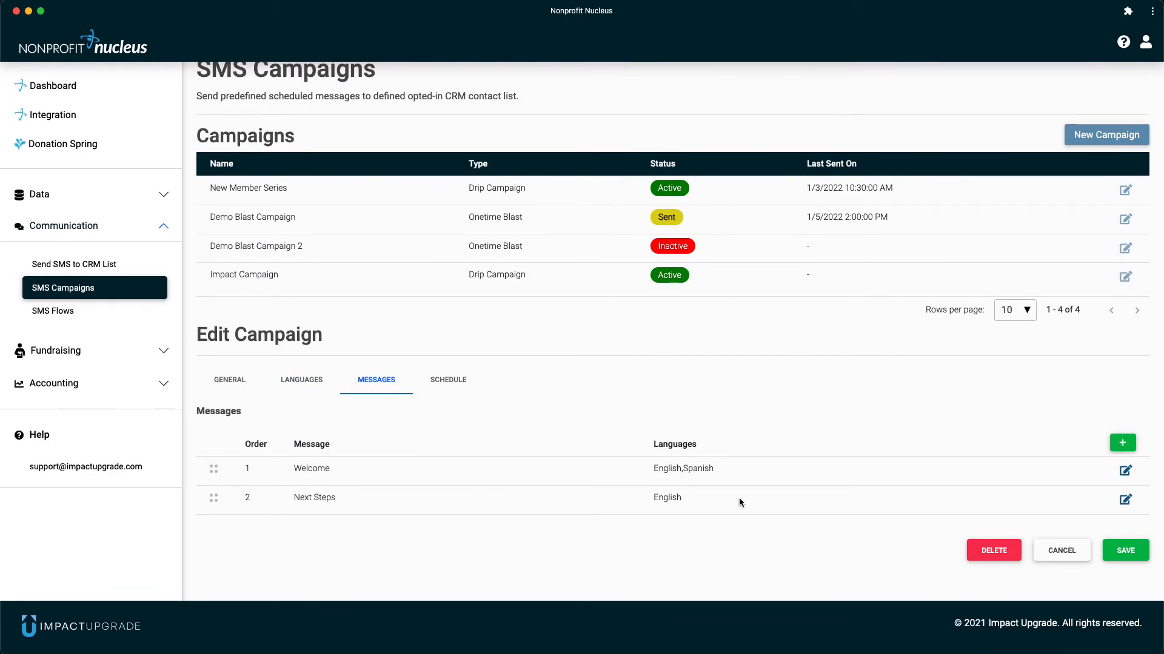
click(1125, 470)
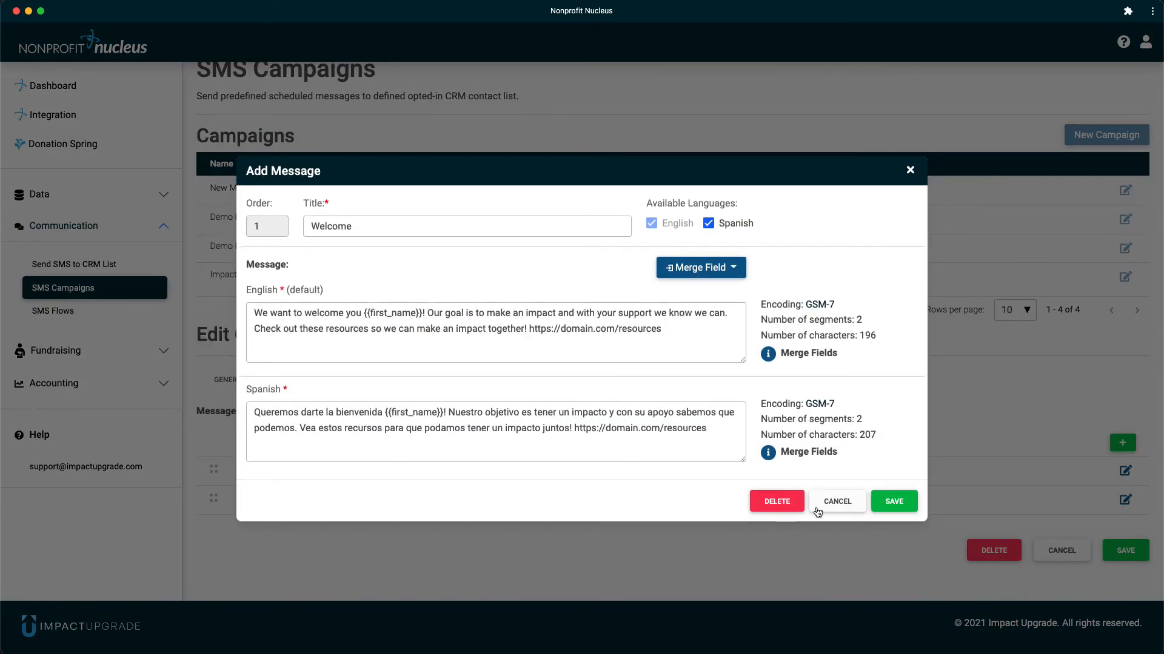
click(838, 502)
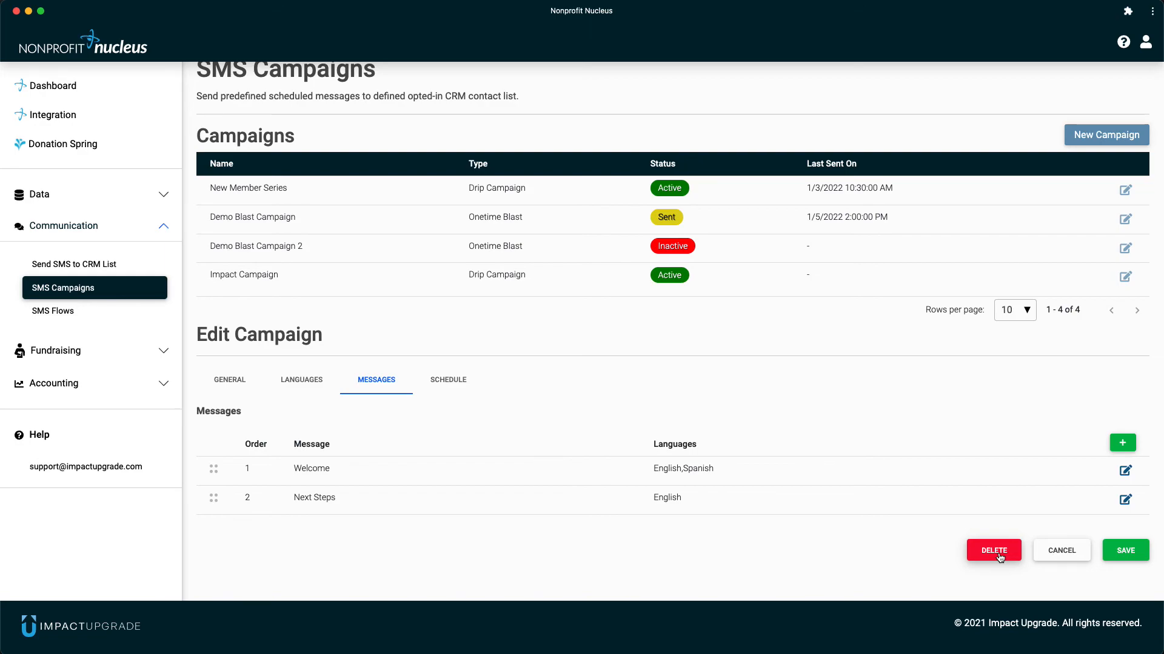
- Disable Impact Campaign in its general options and save it
scroll(999, 558, up, 1)
scroll(1000, 558, down, 1)
click(218, 385)
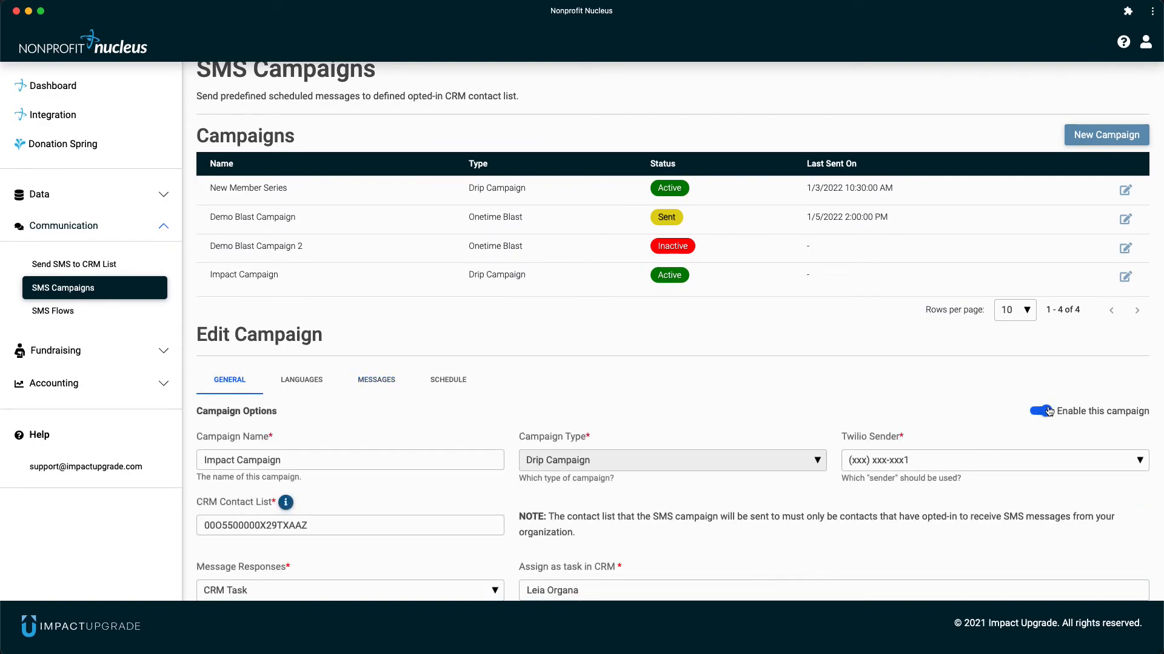
click(1045, 411)
scroll(1050, 419, down, 3)
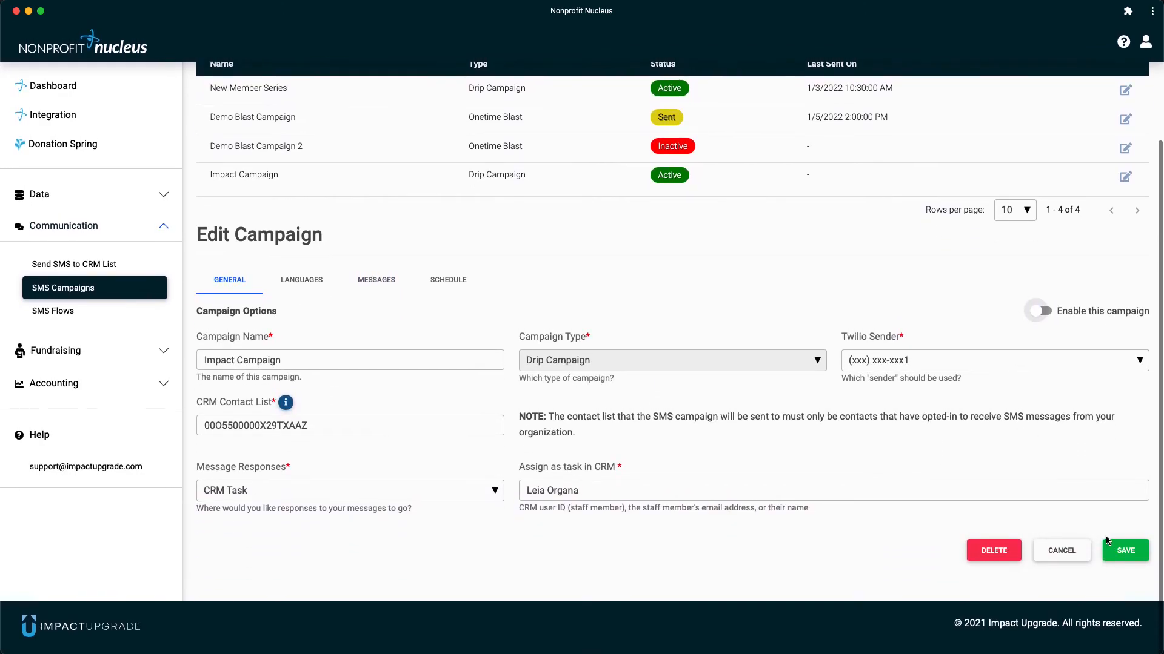
click(1122, 552)
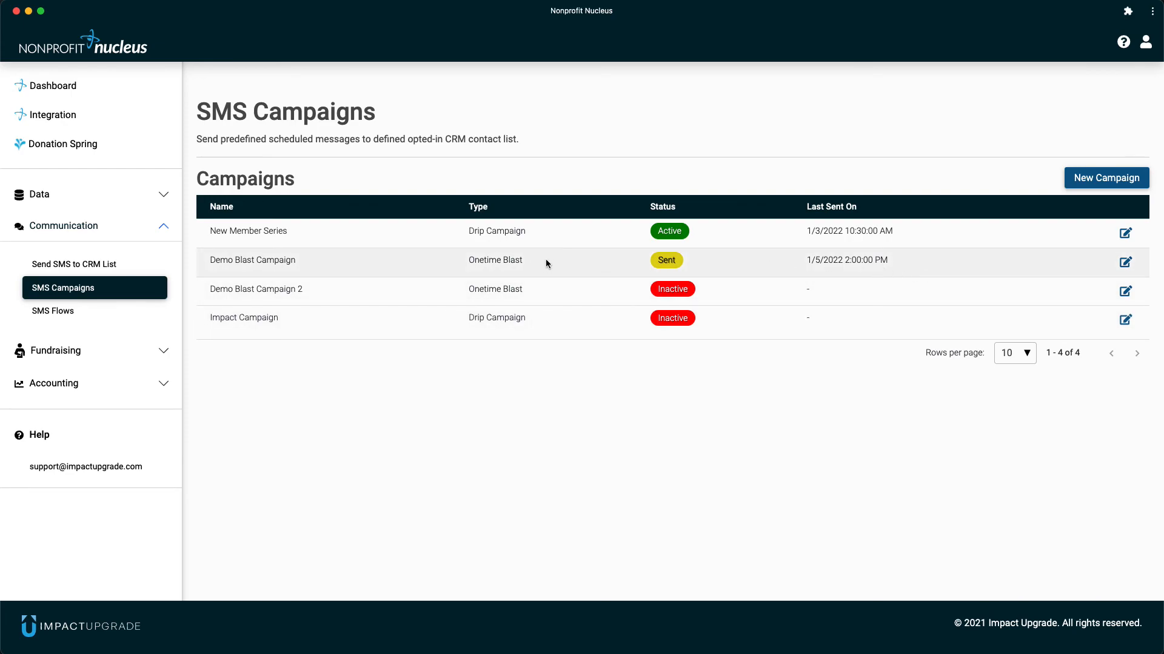
- Open Demo Blast Campaign 2 and examine its general options, schedule and languages
click(1126, 292)
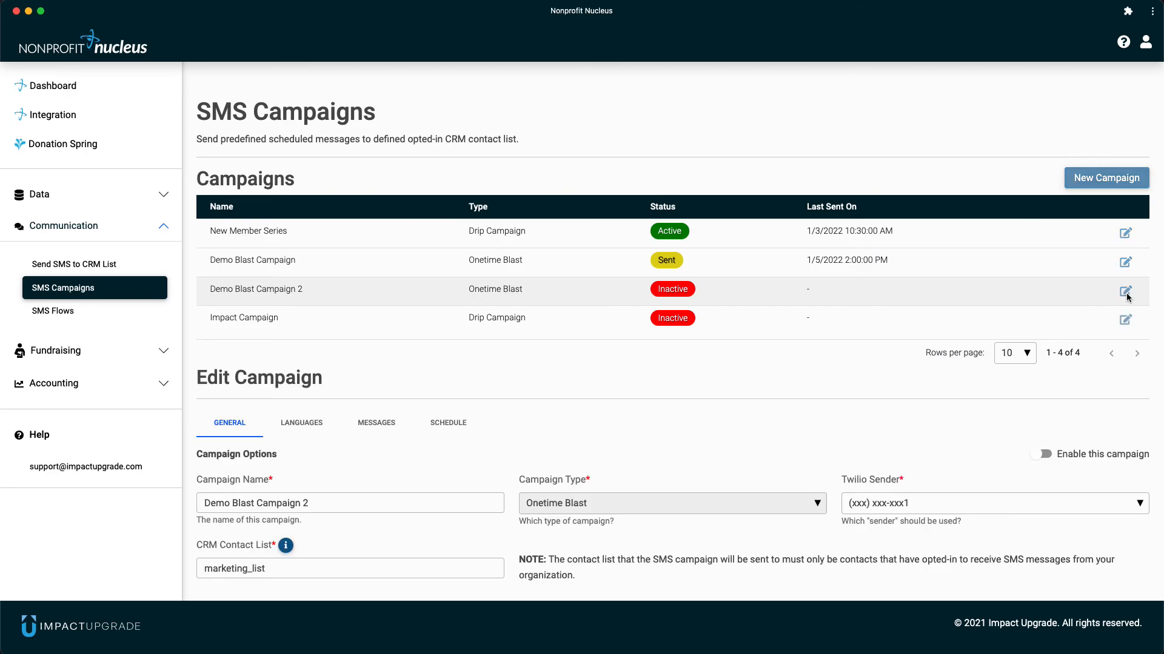
scroll(909, 410, down, 2)
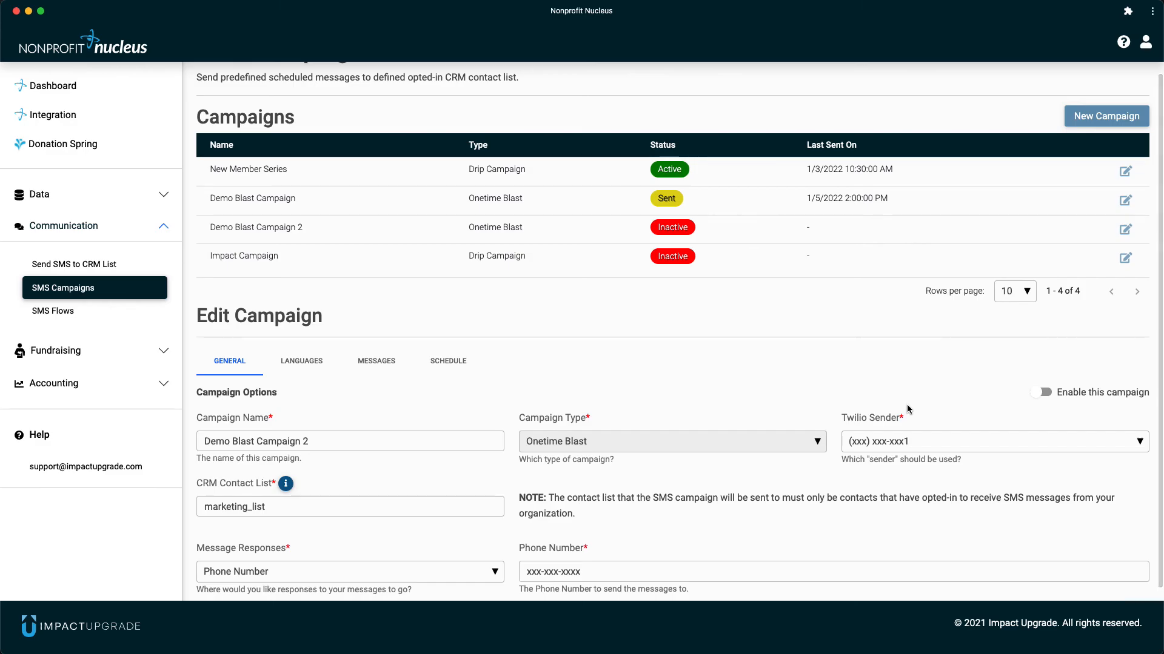
scroll(908, 409, down, 3)
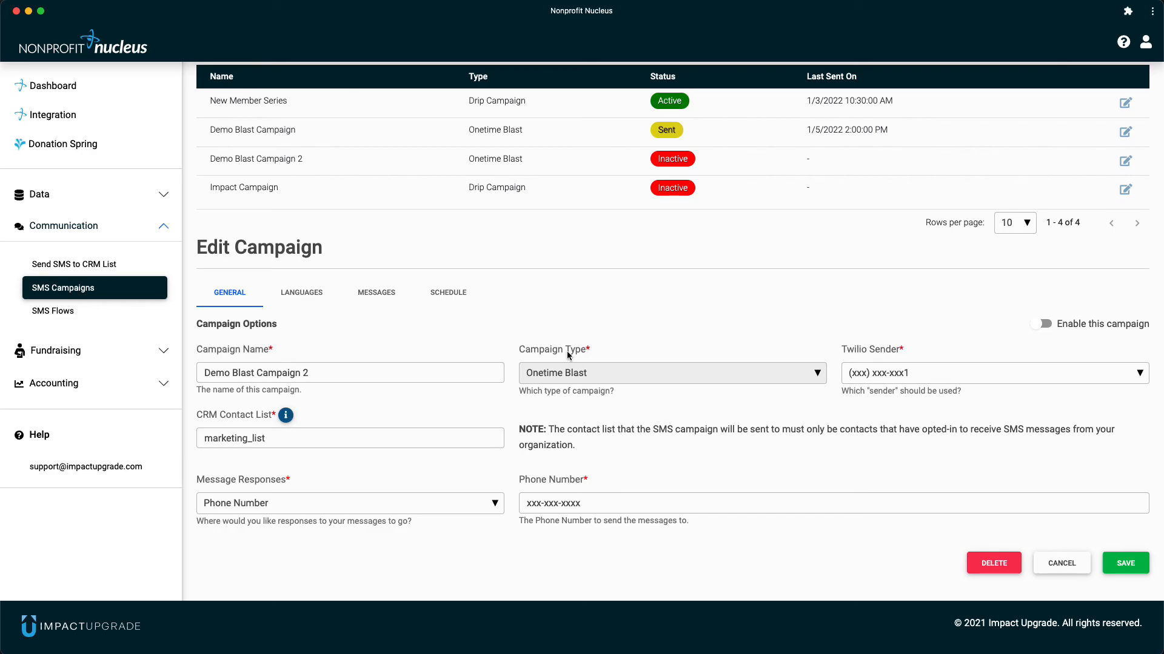
click(441, 296)
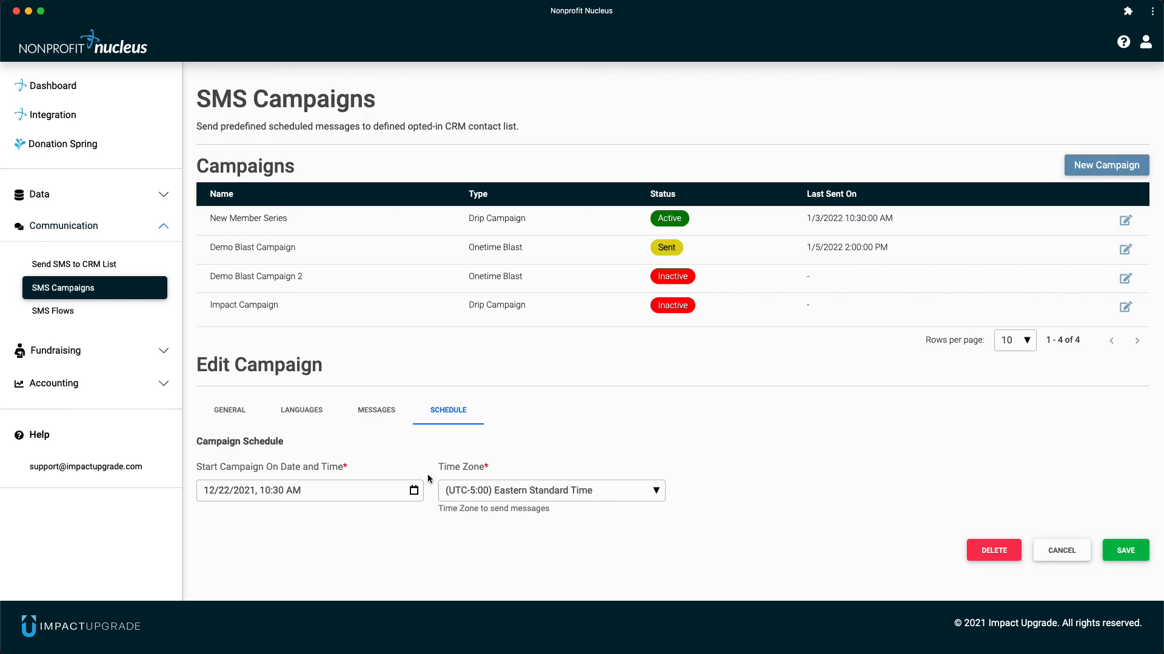
click(308, 414)
scroll(348, 441, down, 1)
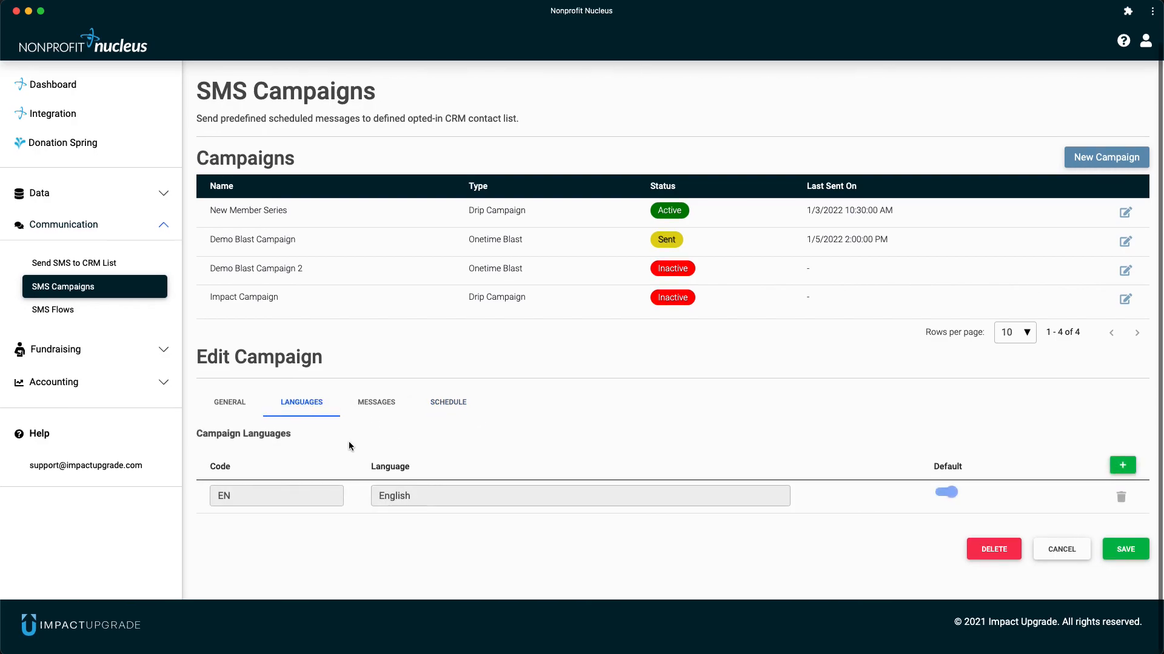
- Review the Marketing Blast 2 message of Demo Blast Campaign 2, and close the message and campaign without saving
click(369, 402)
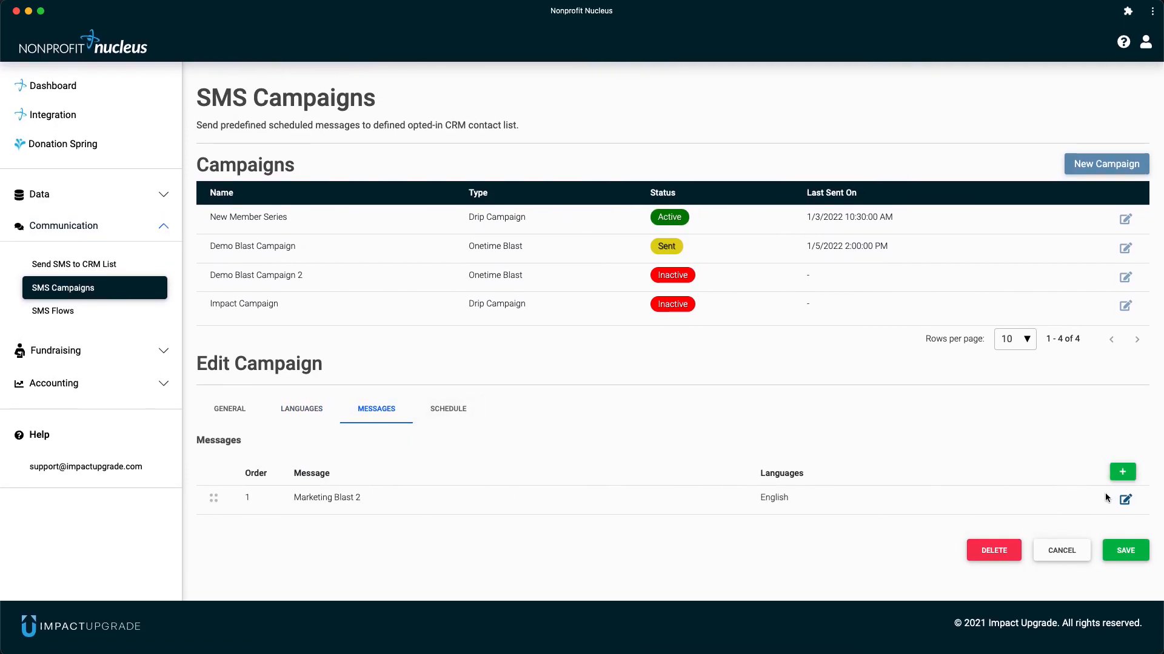
click(1124, 499)
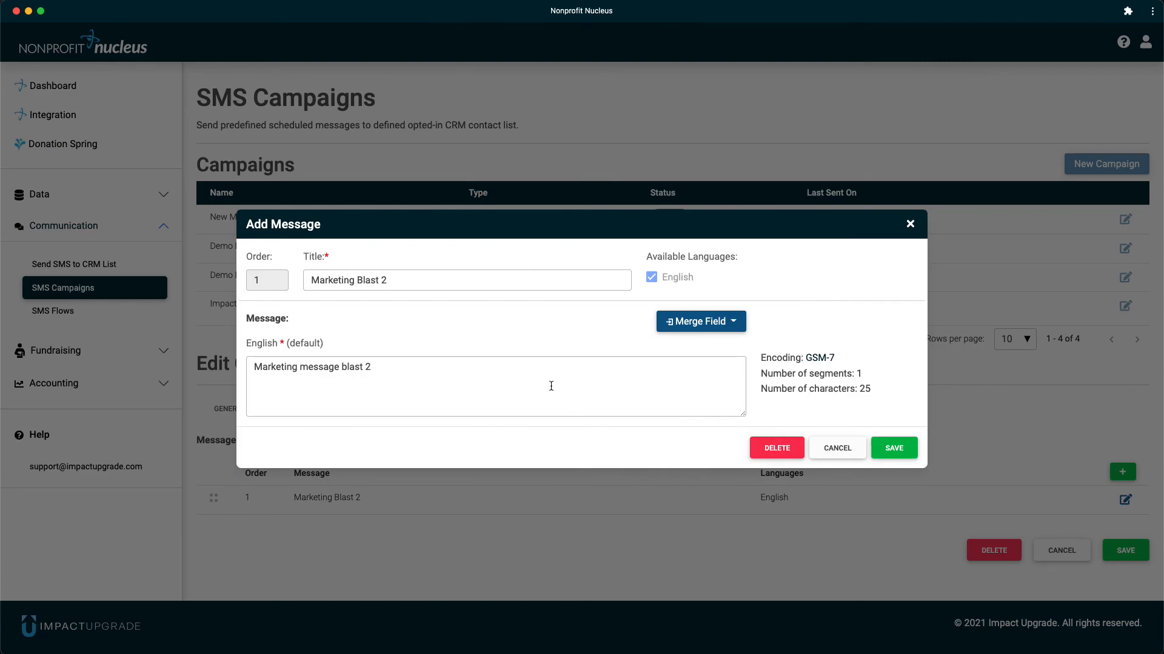
click(836, 450)
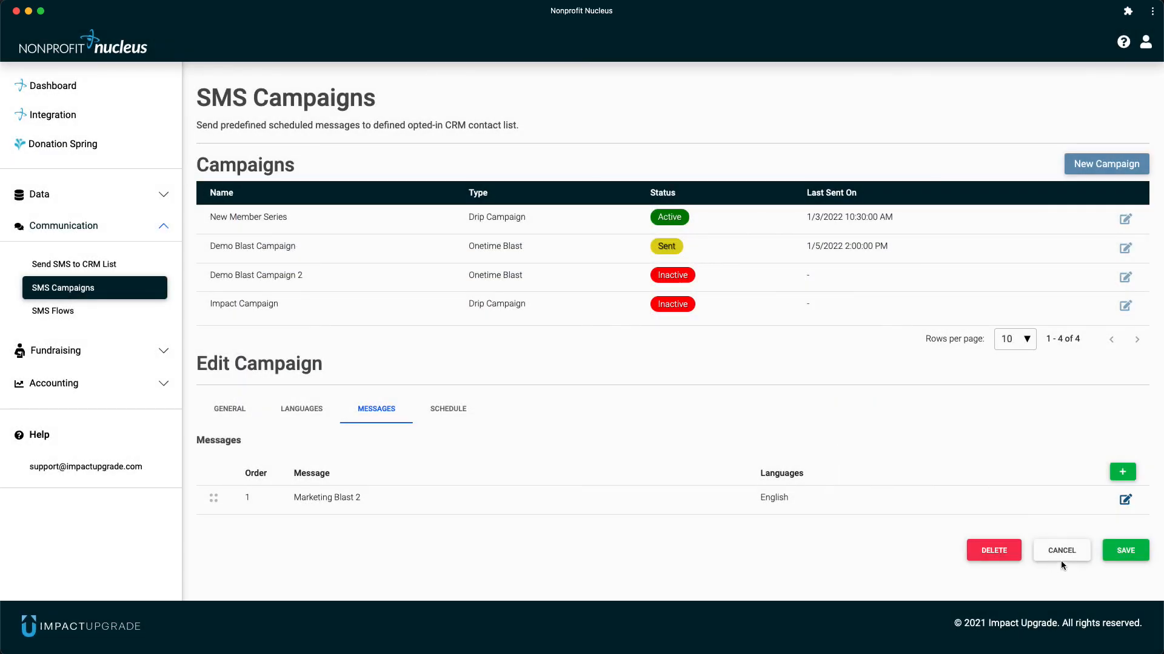
click(1066, 553)
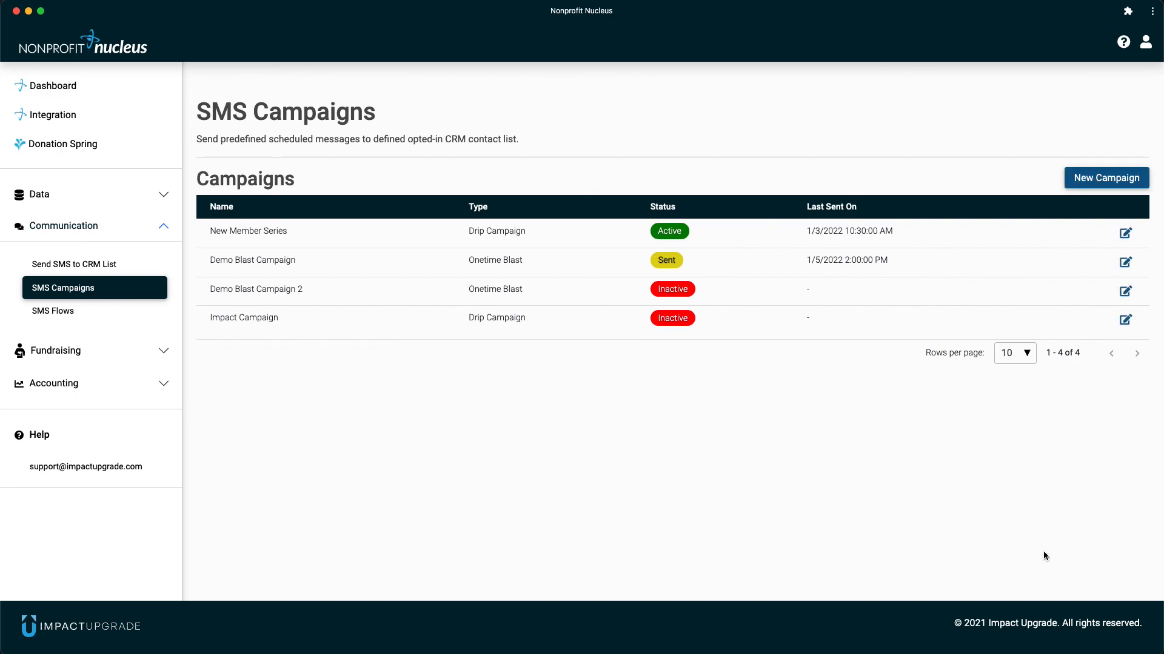